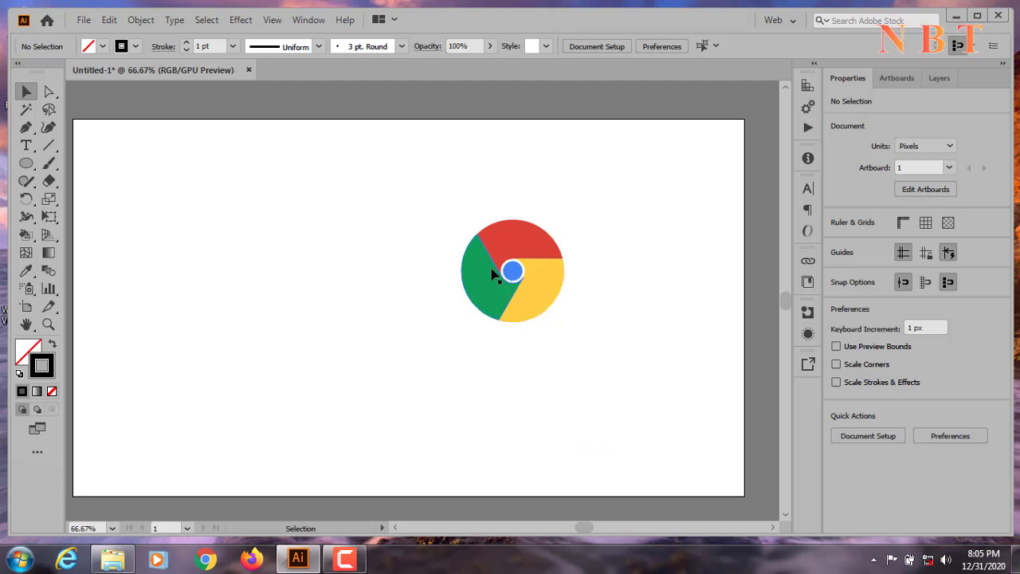
# Move the Chrome logo group to the upper-right corner of the artboard and deselect it.
pyautogui.moveTo(495, 275); pyautogui.dragTo(644, 185)
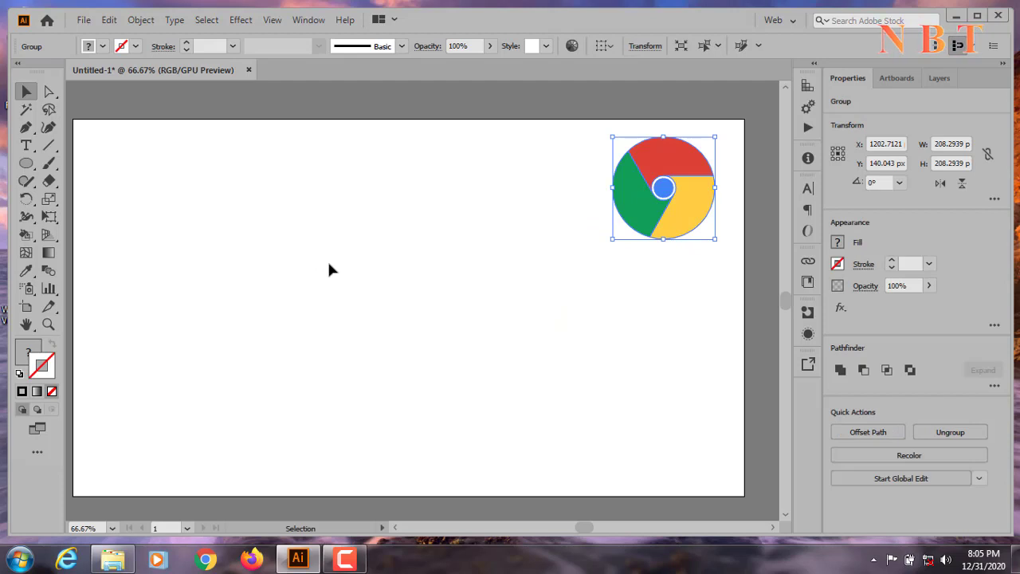
pyautogui.click(404, 206)
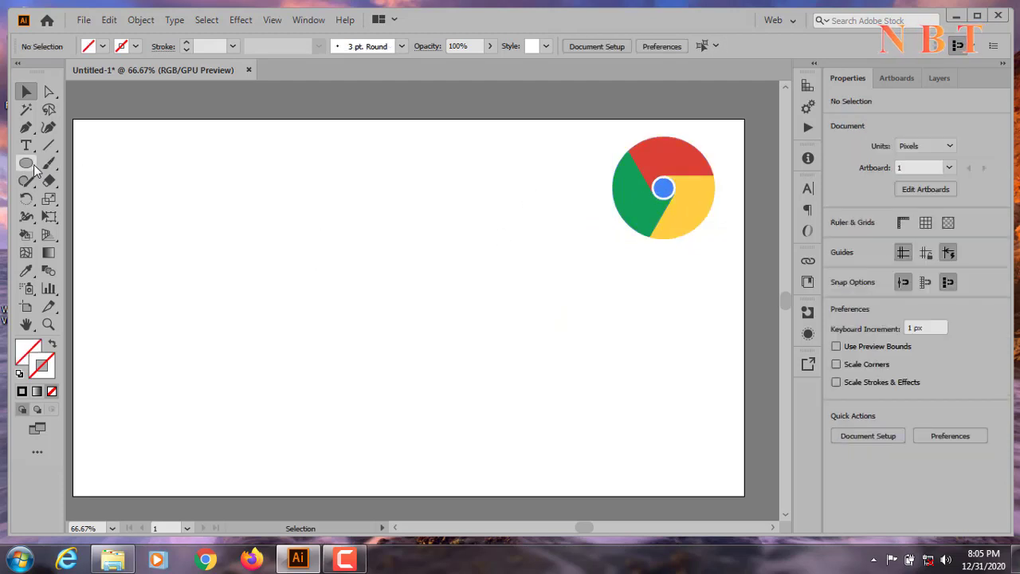
# Draw a circle about 328 px in diameter in the artboard's upper-left area and give it a black stroke.
pyautogui.moveTo(27, 164); pyautogui.dragTo(67, 200)
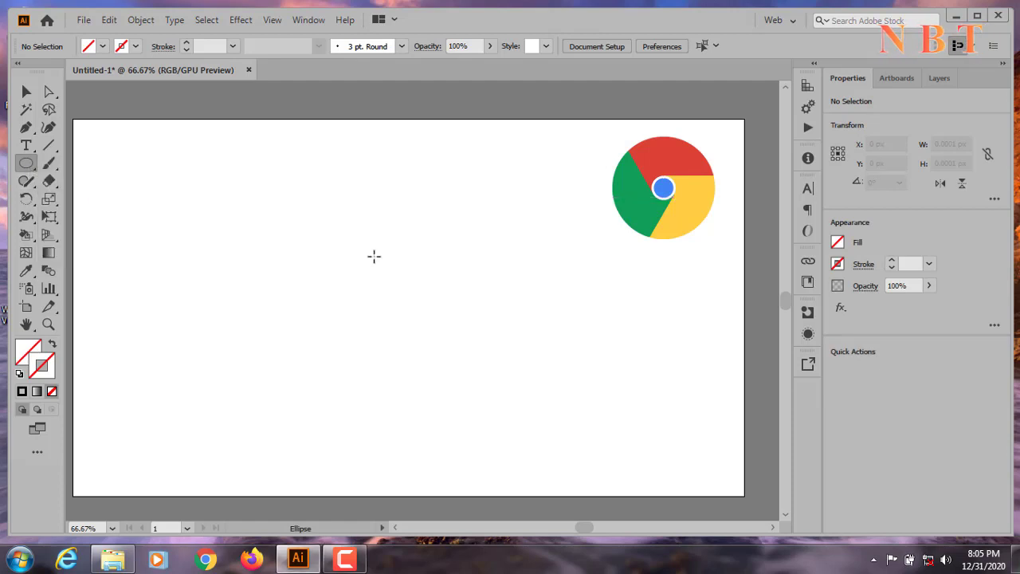
pyautogui.moveTo(242, 228); pyautogui.dragTo(320, 281)
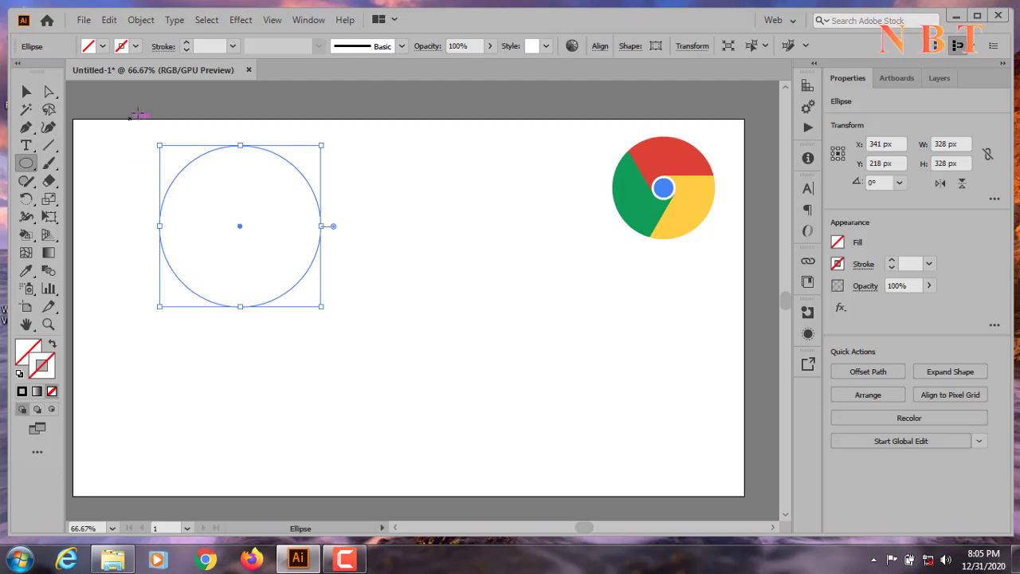
pyautogui.click(136, 46)
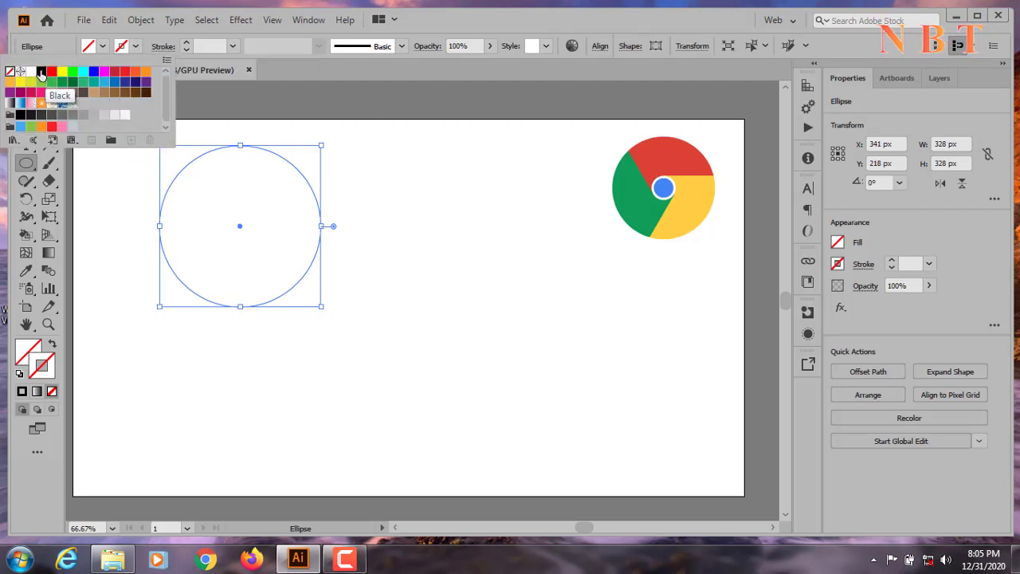
pyautogui.click(41, 73)
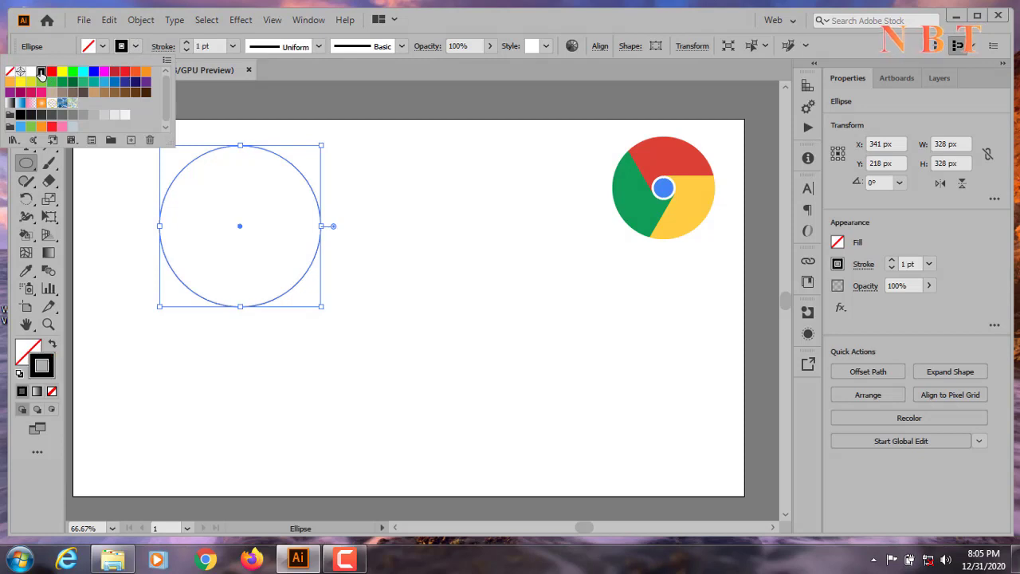
pyautogui.click(102, 215)
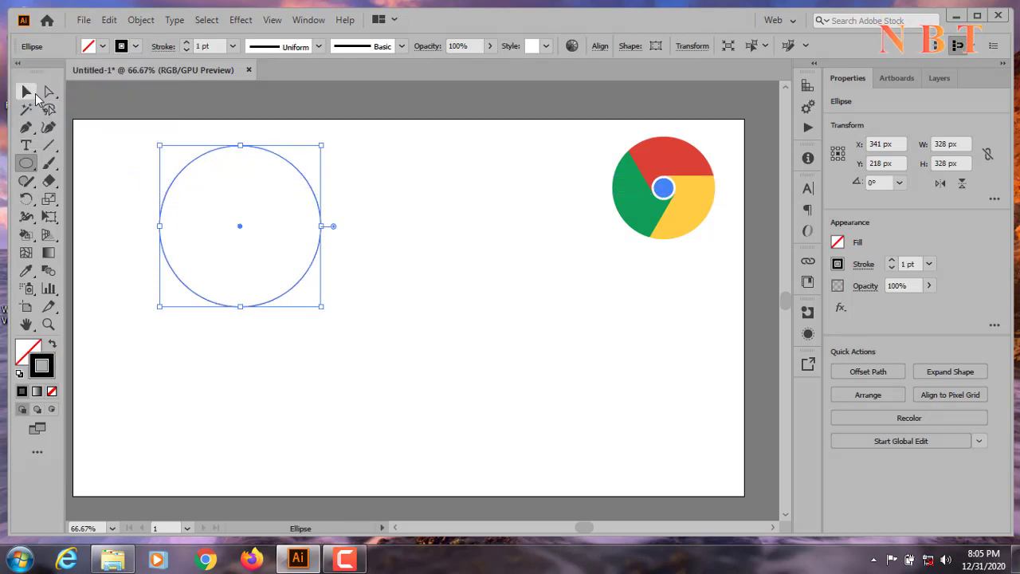
# Move the circle down and to the right, with its centre at about X 467.5 px, Y 296.5 px.
pyautogui.click(29, 92)
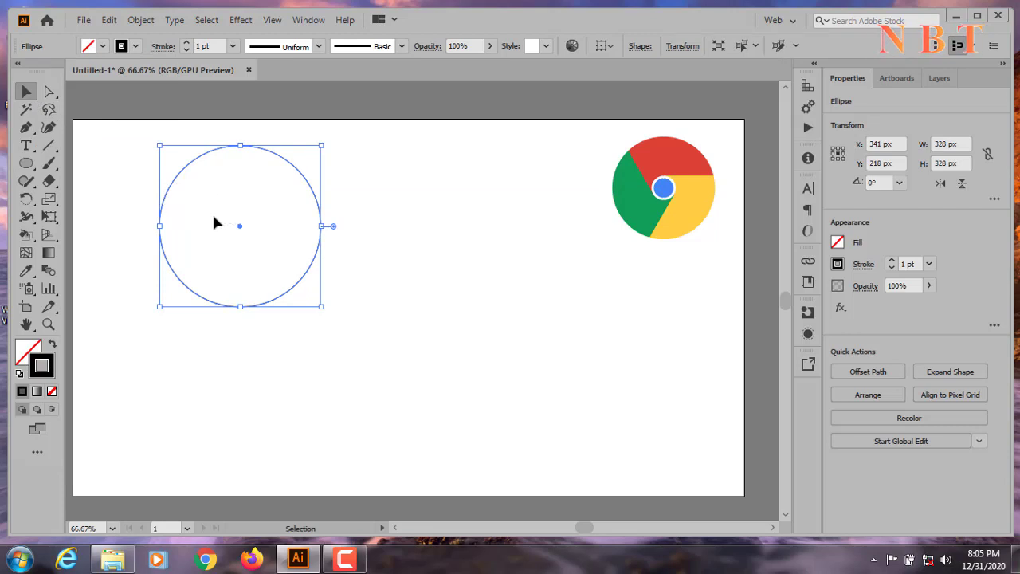
pyautogui.moveTo(180, 197); pyautogui.dragTo(241, 236)
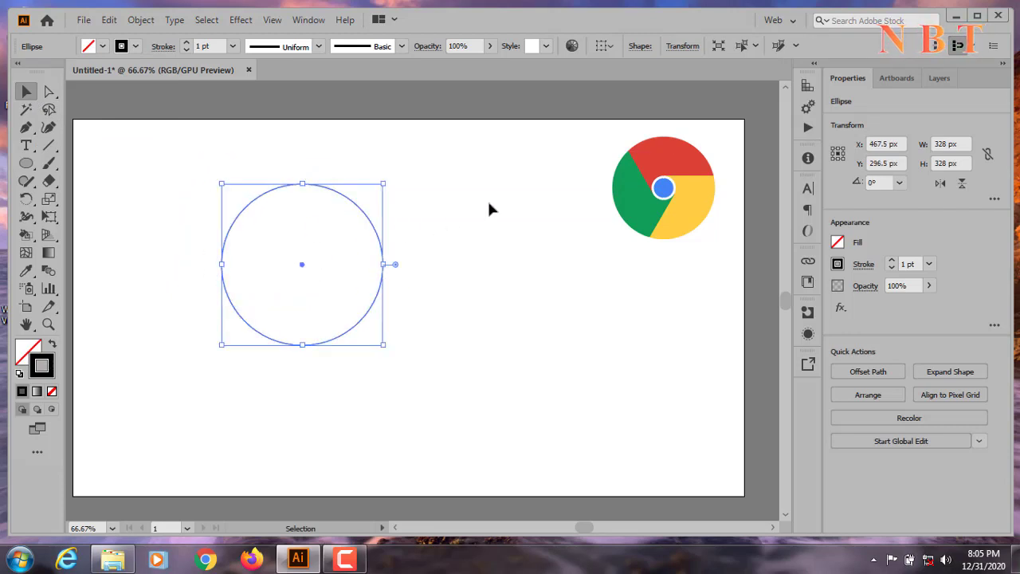
pyautogui.click(489, 200)
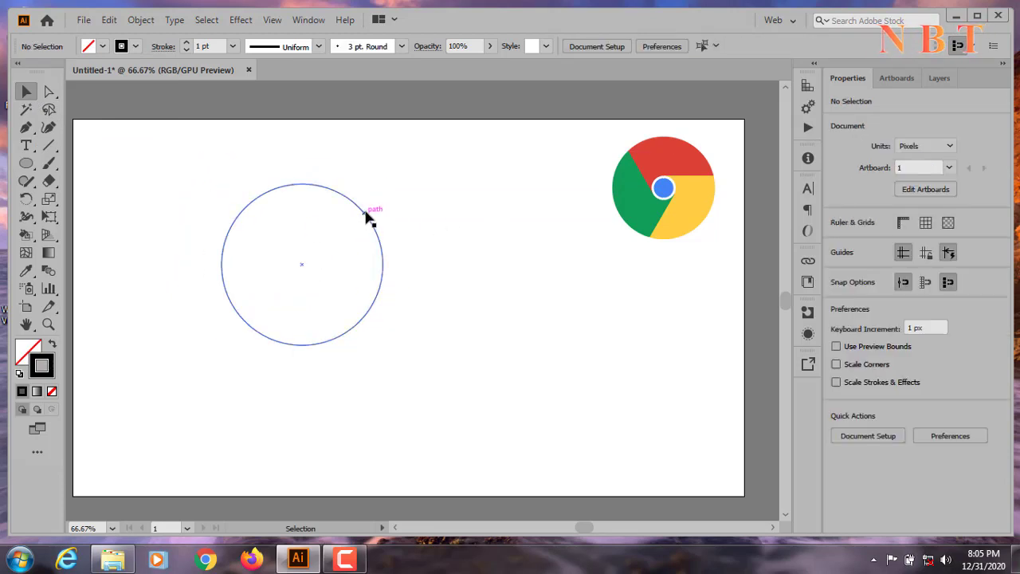
# Copy the circle, paste it in front, and scale the copy about its centre down to about 112 px.
pyautogui.click(295, 184)
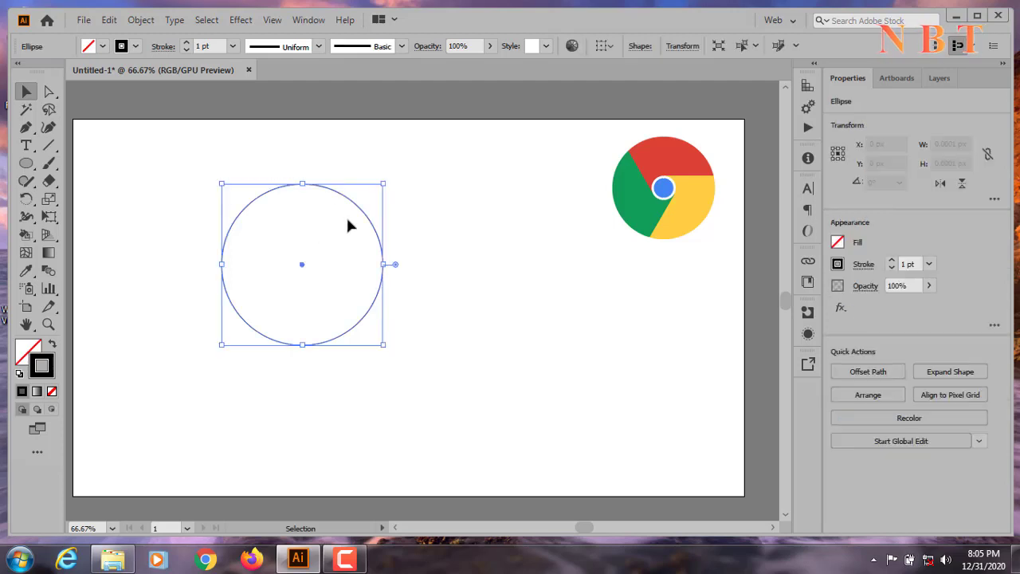
pyautogui.click(107, 22)
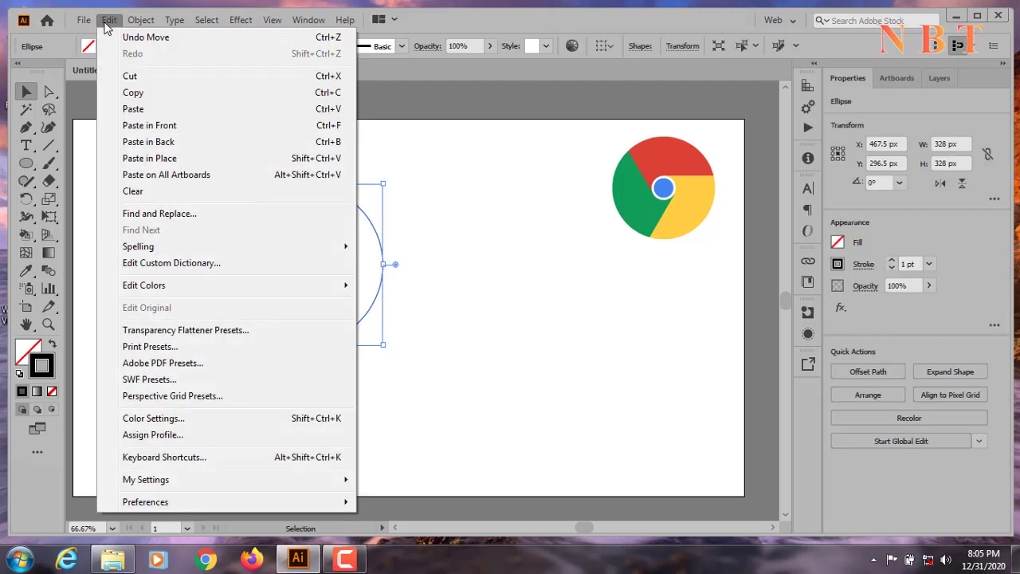
pyautogui.click(136, 93)
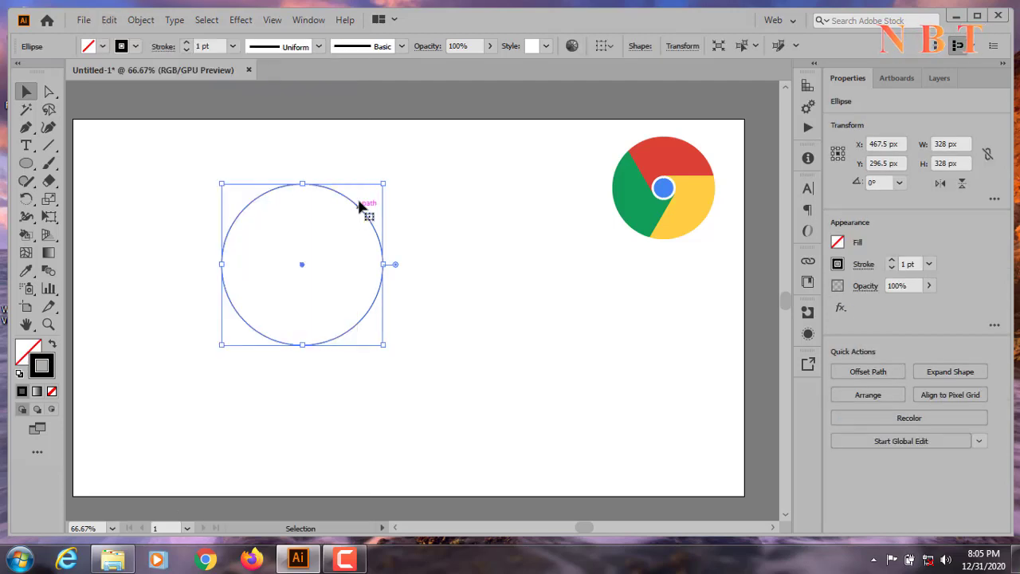
pyautogui.click(108, 21)
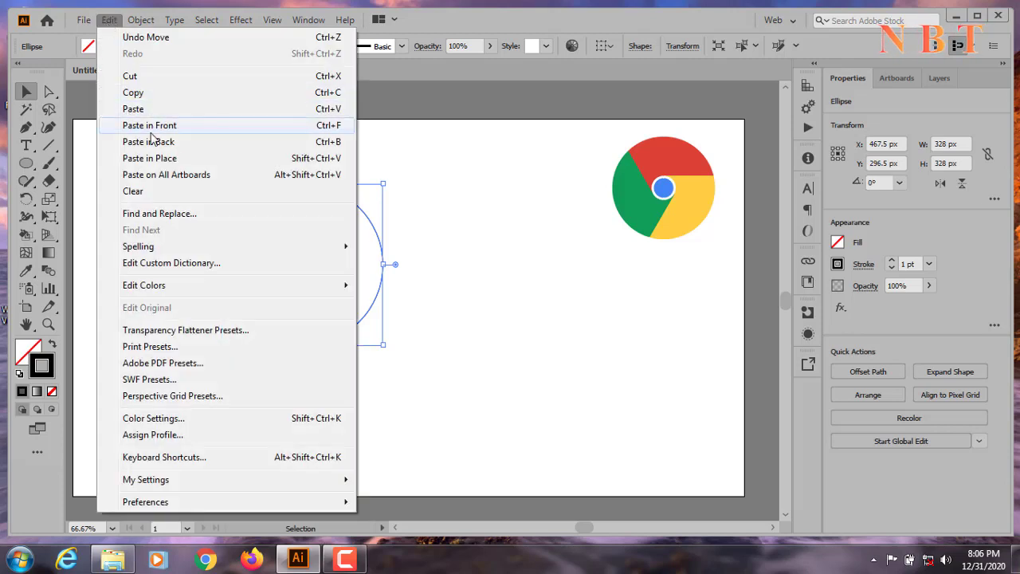
pyautogui.click(194, 127)
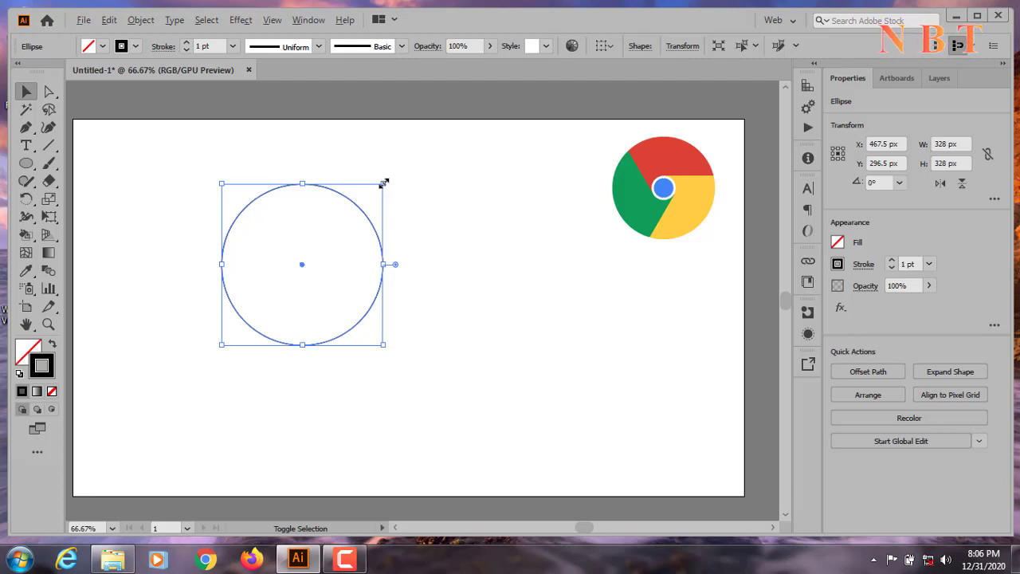
pyautogui.moveTo(383, 183); pyautogui.dragTo(332, 238)
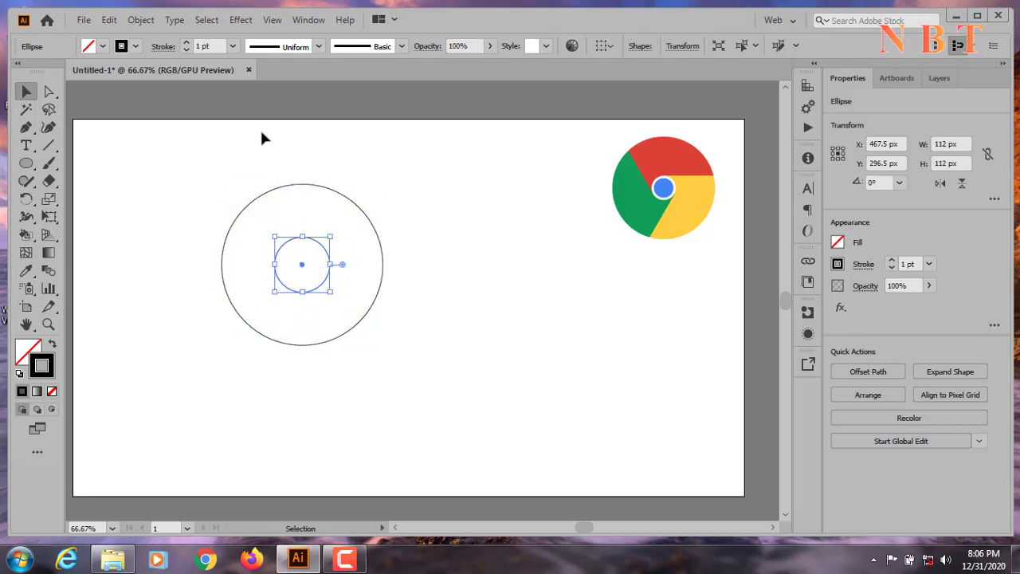
# Copy the small inner circle, paste it in front, and enlarge the copy about its centre to about 138 px.
pyautogui.click(111, 20)
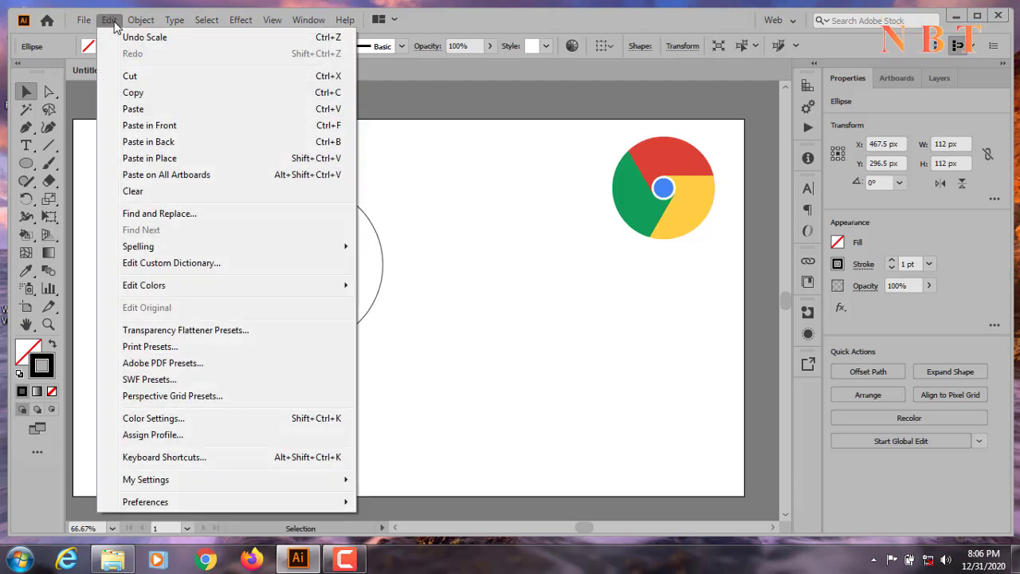
pyautogui.click(158, 94)
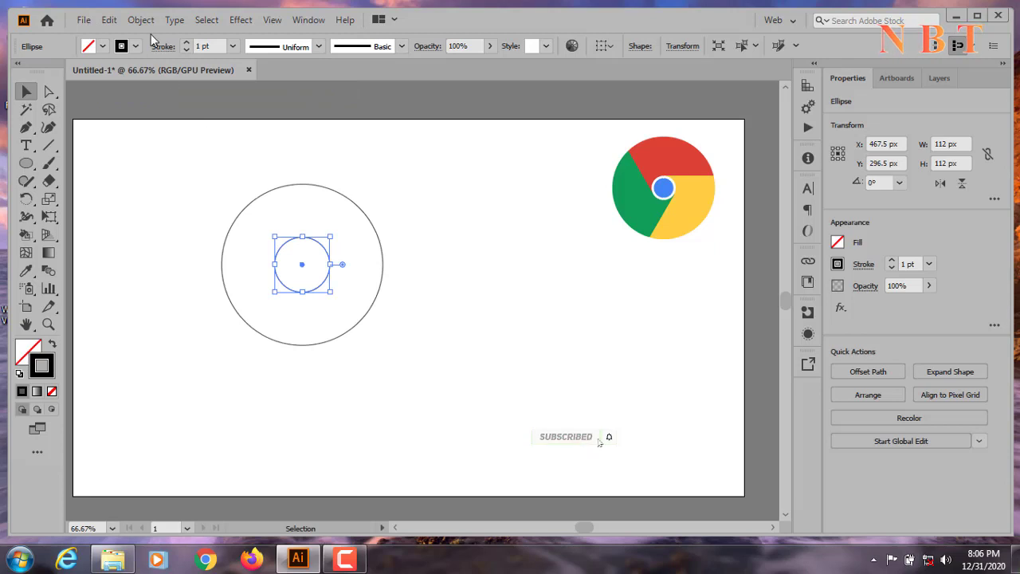
pyautogui.click(107, 20)
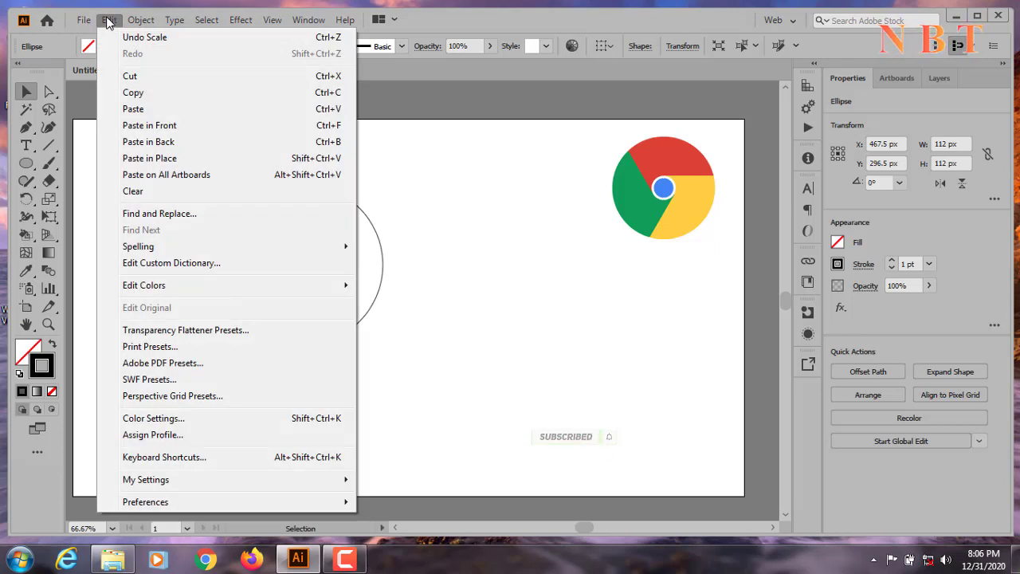
pyautogui.click(191, 130)
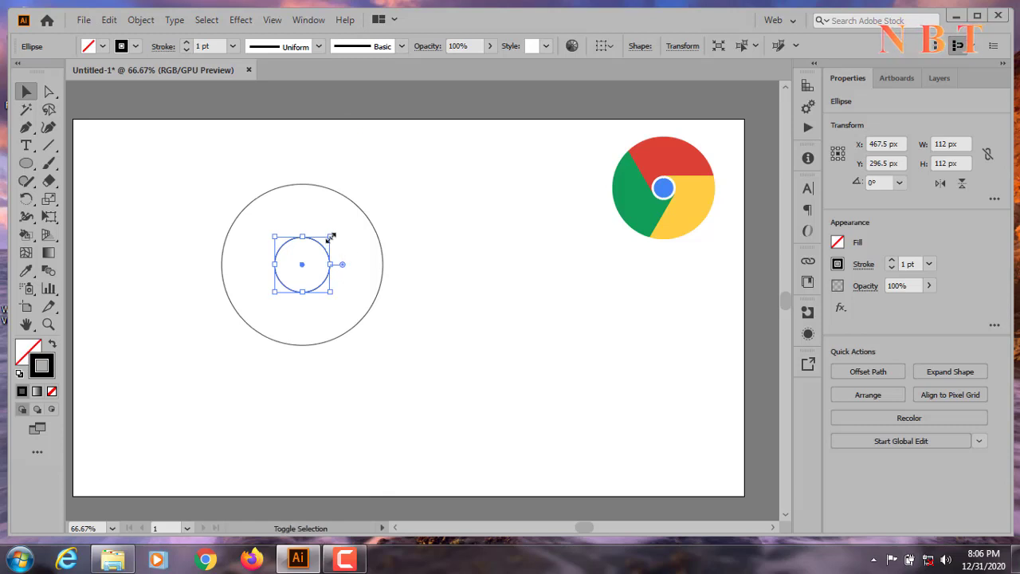
pyautogui.moveTo(331, 236); pyautogui.dragTo(338, 231)
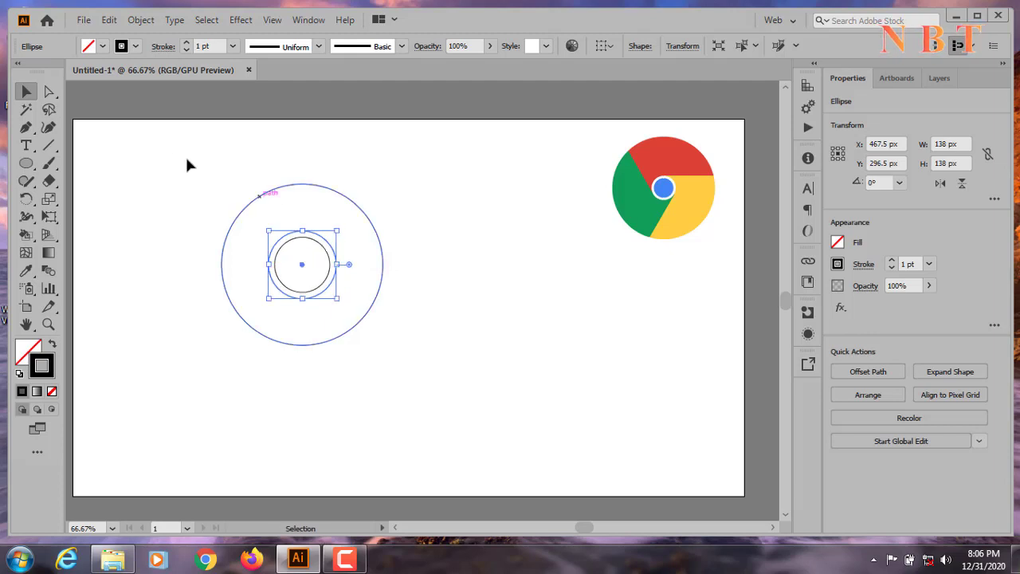
pyautogui.click(136, 148)
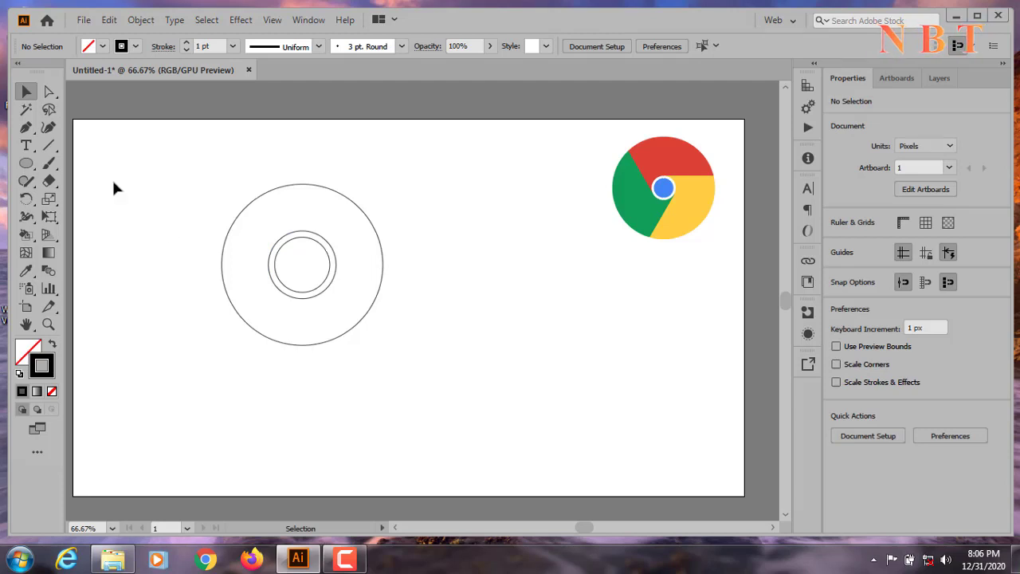
# Draw a horizontal line about 180 px long from the top of the middle circle rightward past the outer circle.
pyautogui.click(55, 146)
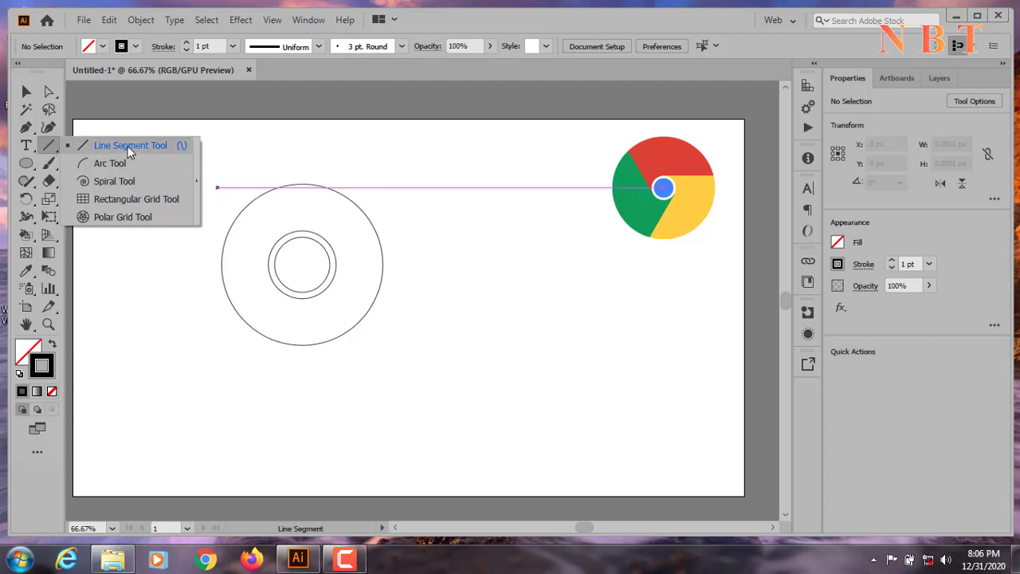
pyautogui.click(128, 146)
pyautogui.scroll(1, 326, 230)
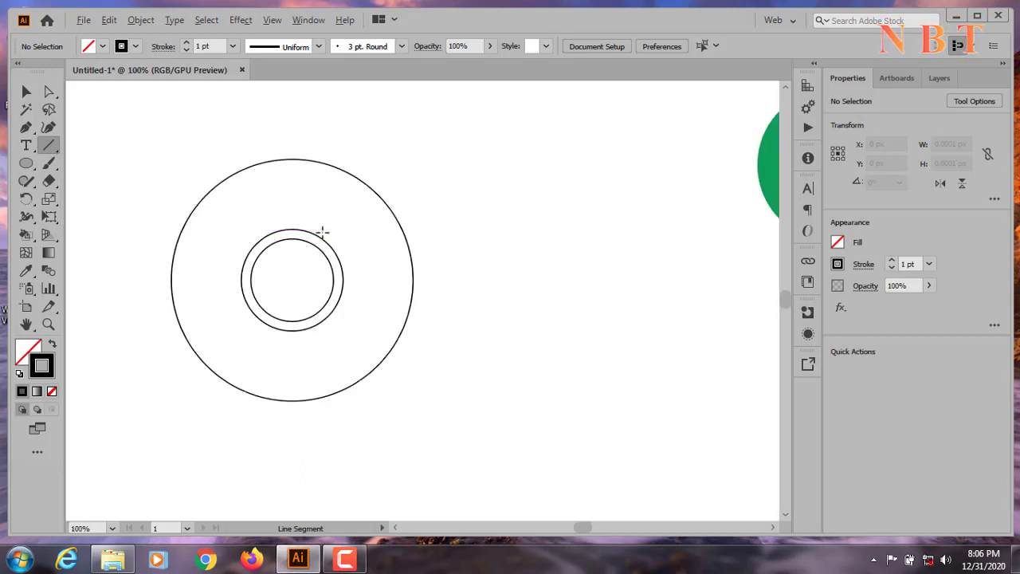
pyautogui.scroll(2, 322, 231)
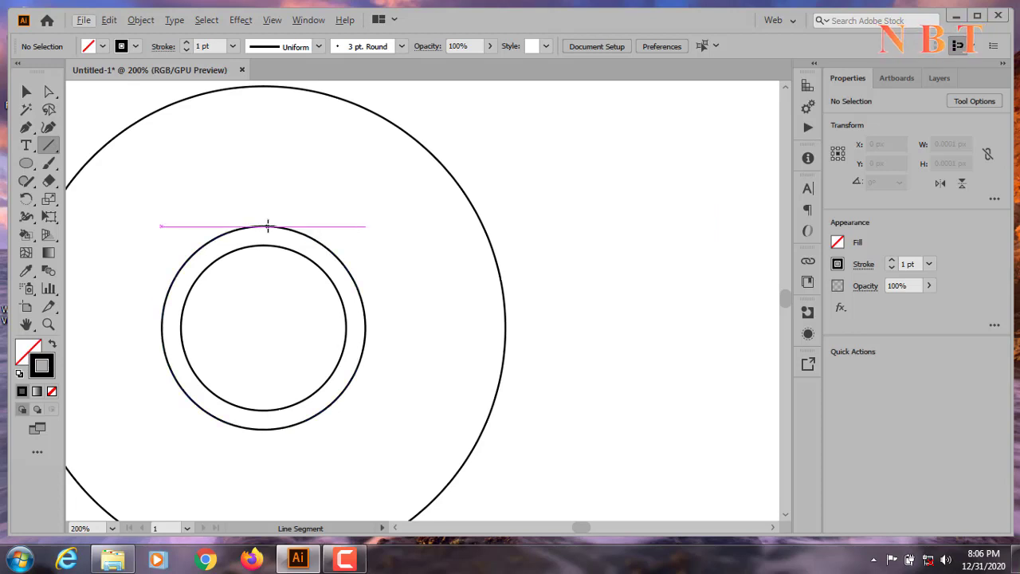
pyautogui.moveTo(267, 226); pyautogui.dragTo(533, 228)
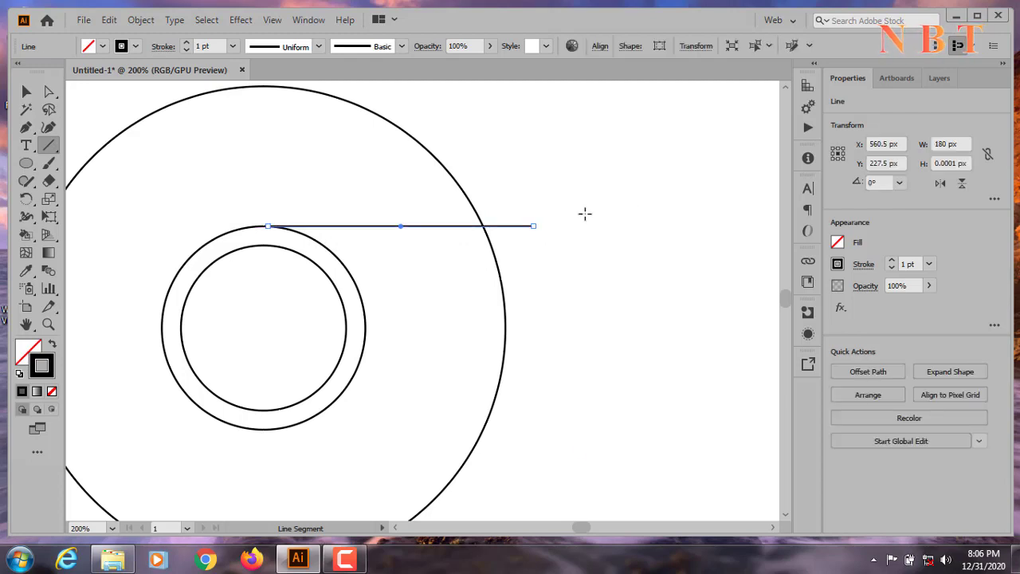
pyautogui.scroll(-2, 583, 209)
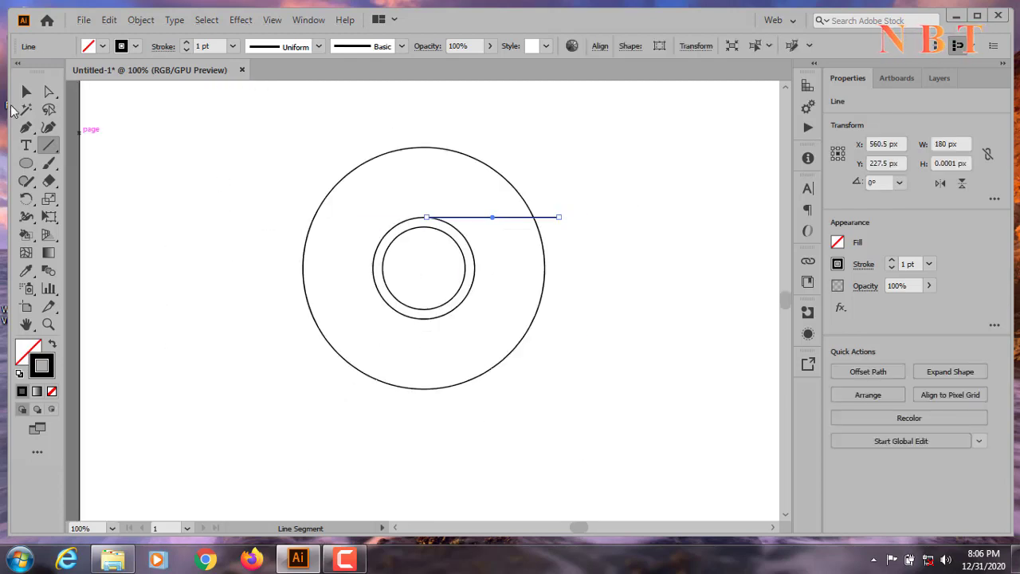
# Rotate a copy of the line by 360/3 degrees about the circles' centre, then repeat the transformation once for a third line.
pyautogui.click(27, 91)
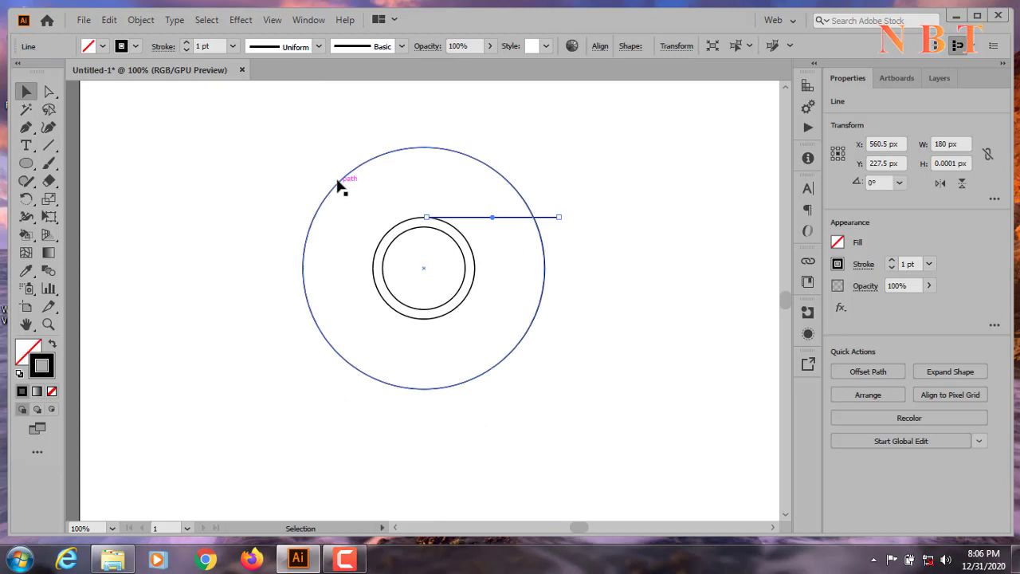
pyautogui.click(196, 161)
pyautogui.click(510, 218)
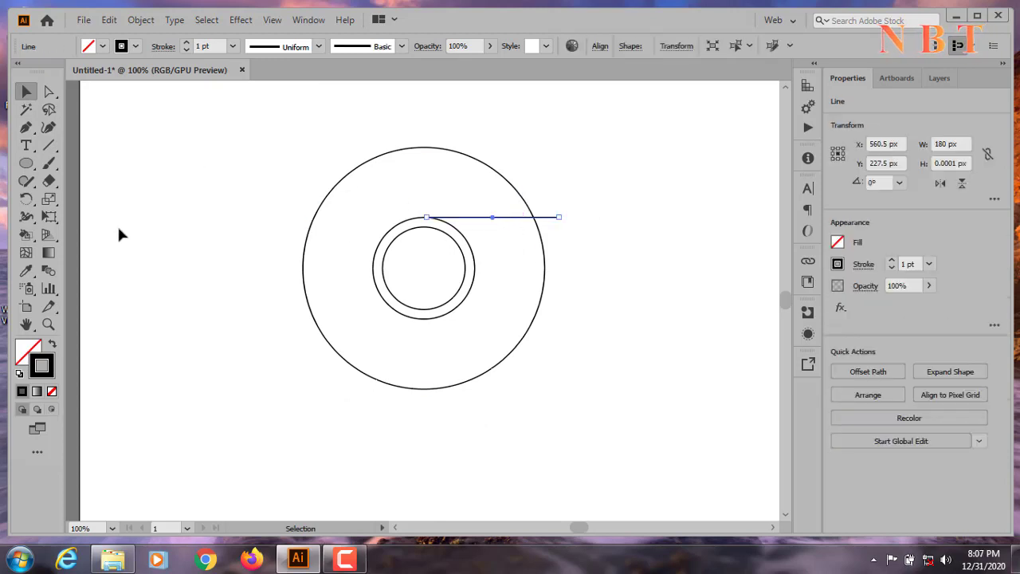
pyautogui.click(26, 217)
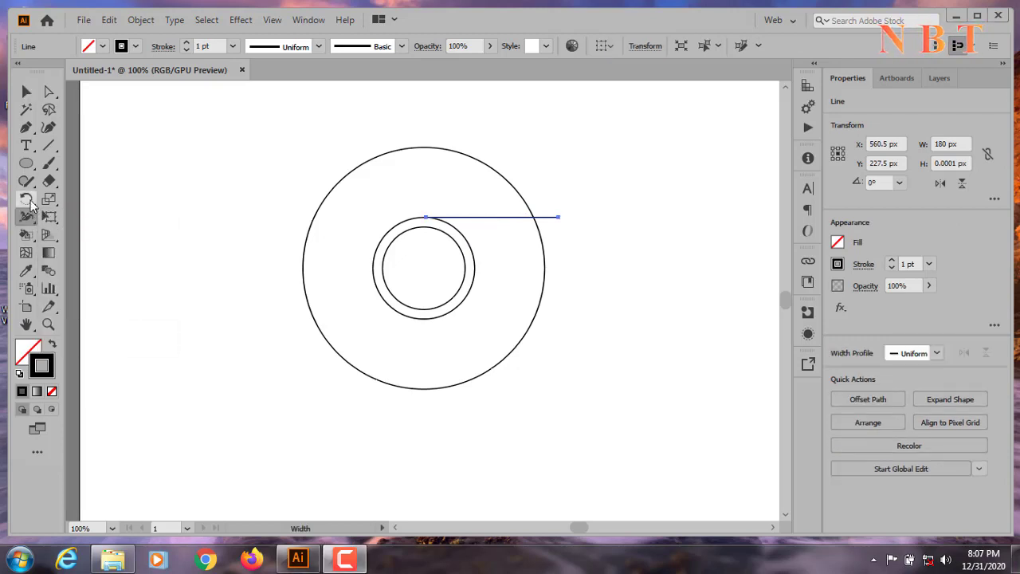
pyautogui.click(28, 202)
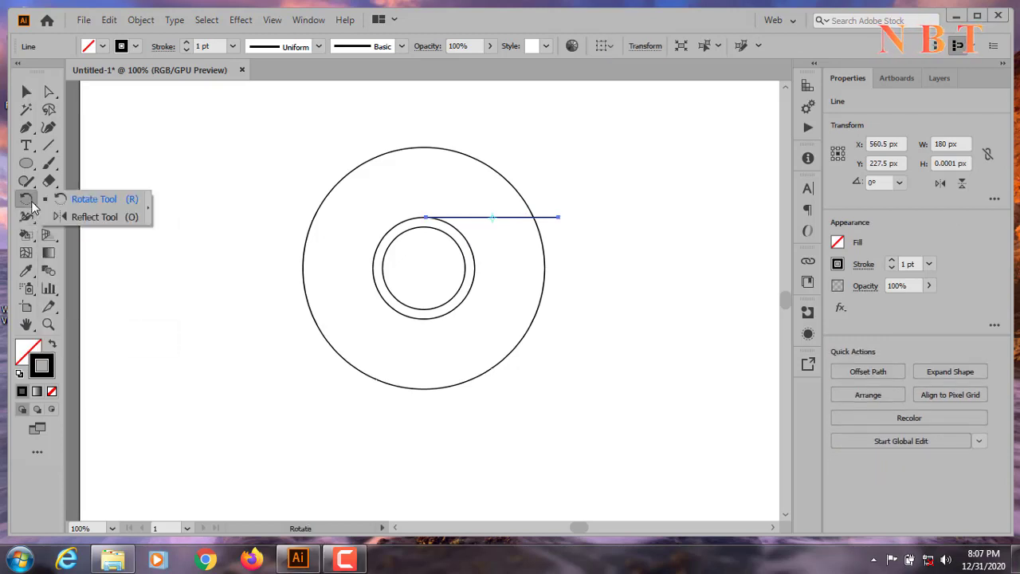
pyautogui.click(91, 204)
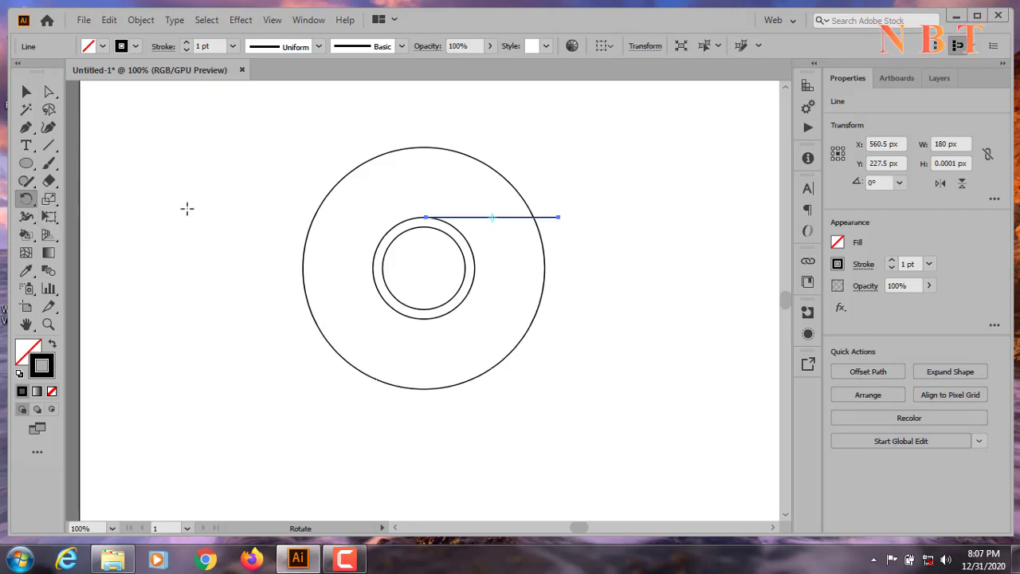
pyautogui.keyDown('alt'); pyautogui.click(424, 269); pyautogui.keyUp('alt')
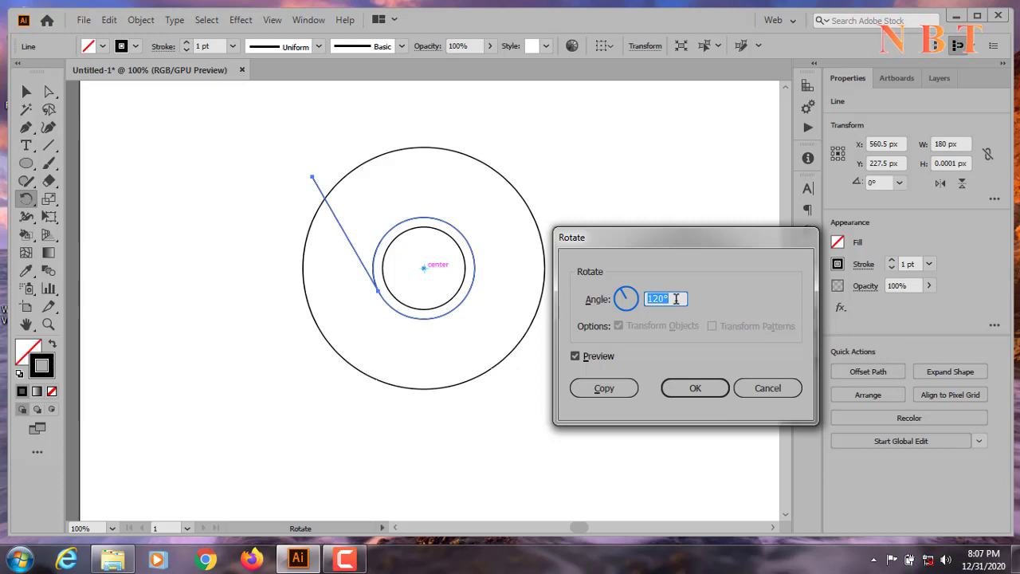
pyautogui.write('360/3')
pyautogui.click(604, 389)
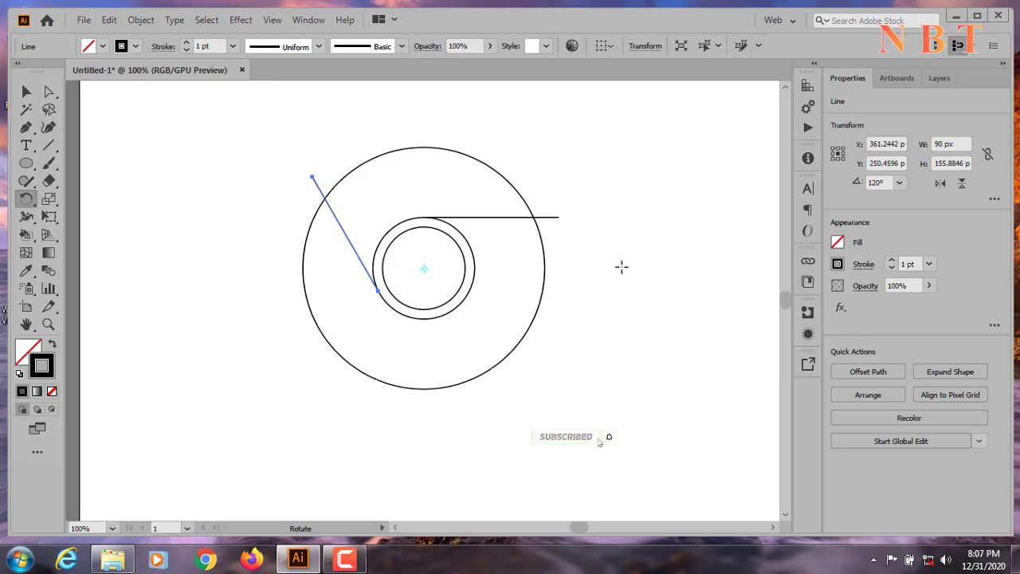
pyautogui.hotkey('ctrl', 'd')
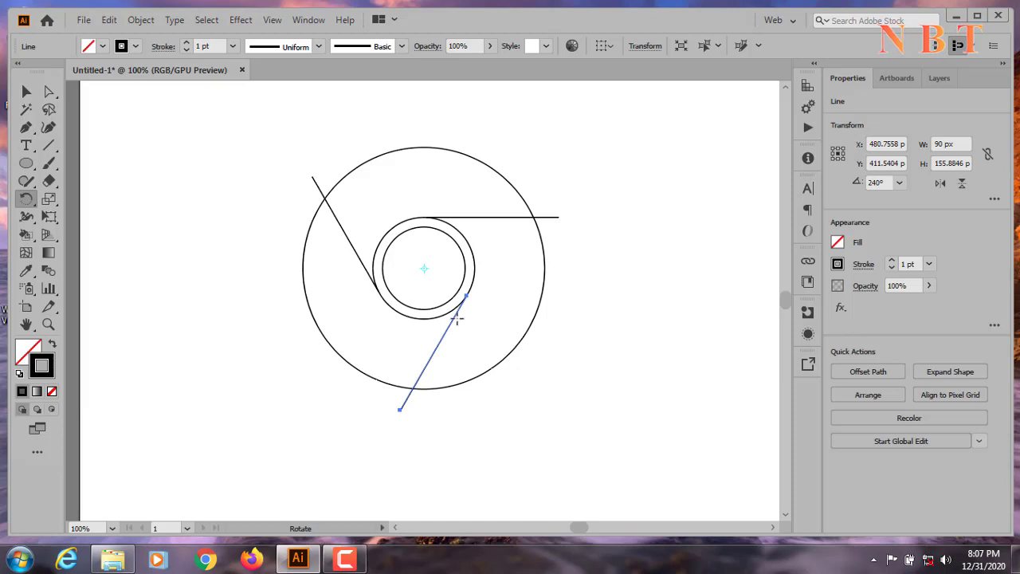
# Select all the circles and lines and split them into separate regions with the Pathfinder's Divide operation.
pyautogui.press('v')
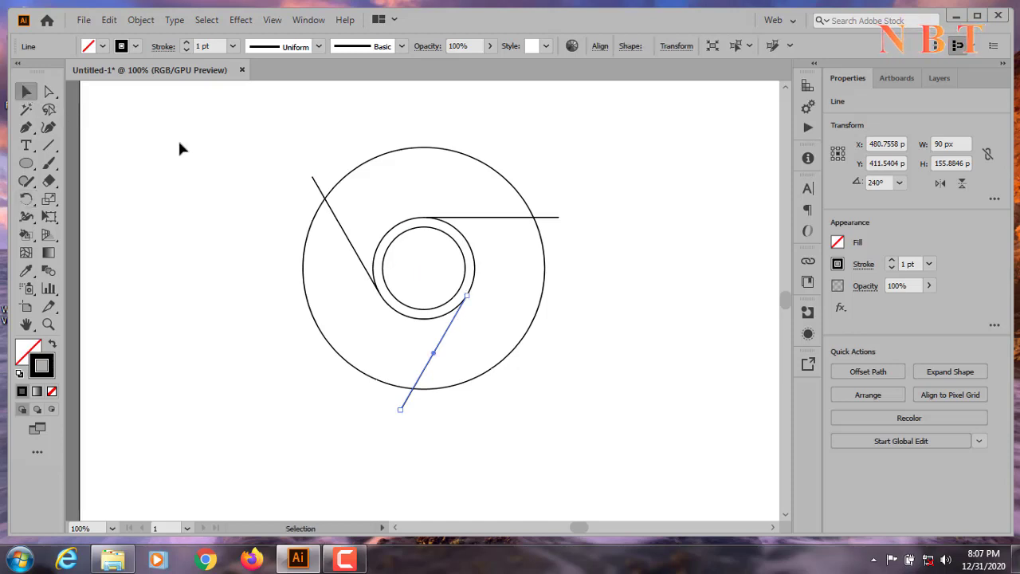
pyautogui.click(239, 164)
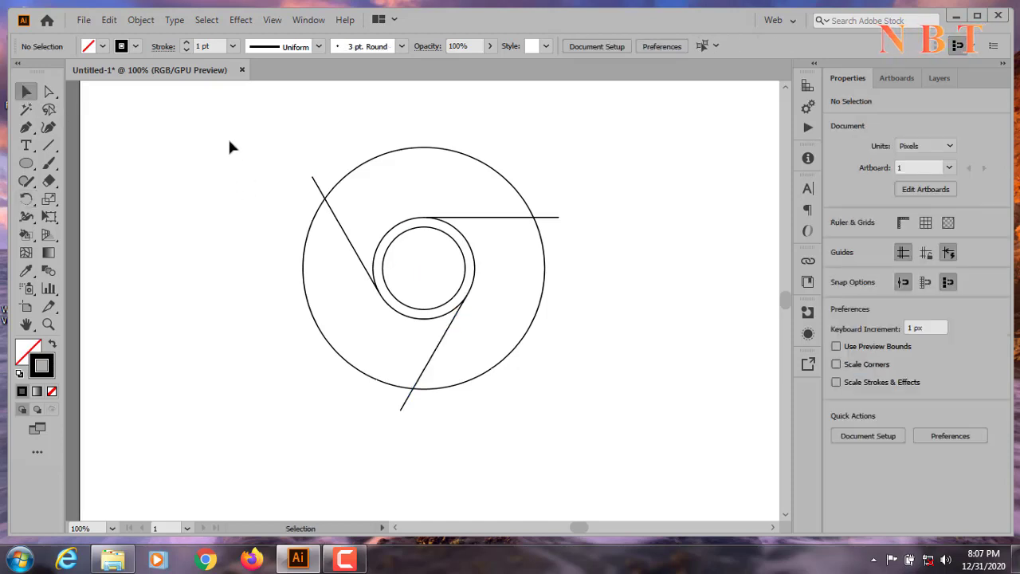
pyautogui.moveTo(229, 146)
pyautogui.mouseDown()
pyautogui.moveTo(593, 410)
pyautogui.moveTo(600, 402)
pyautogui.mouseUp()
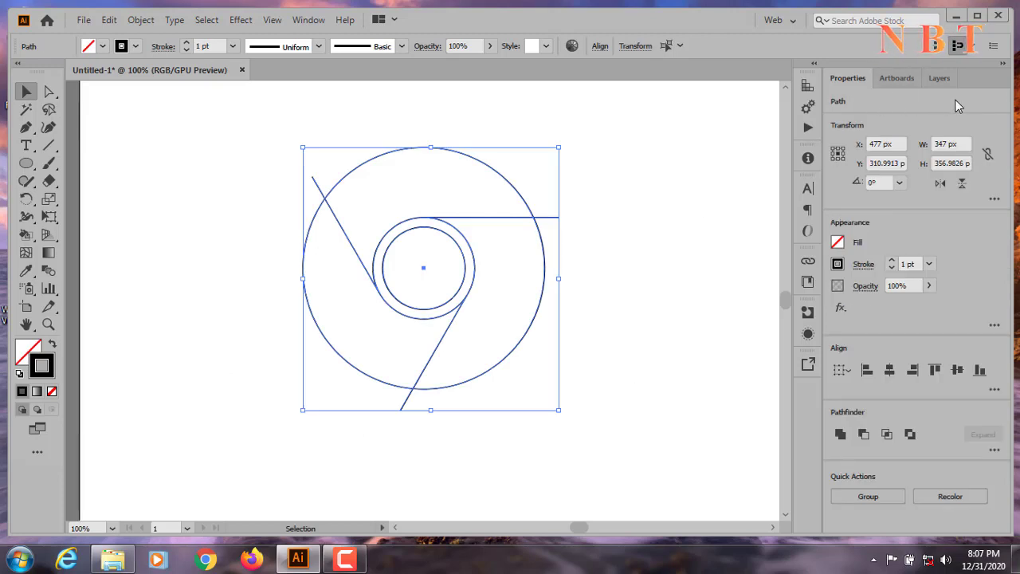
pyautogui.click(310, 20)
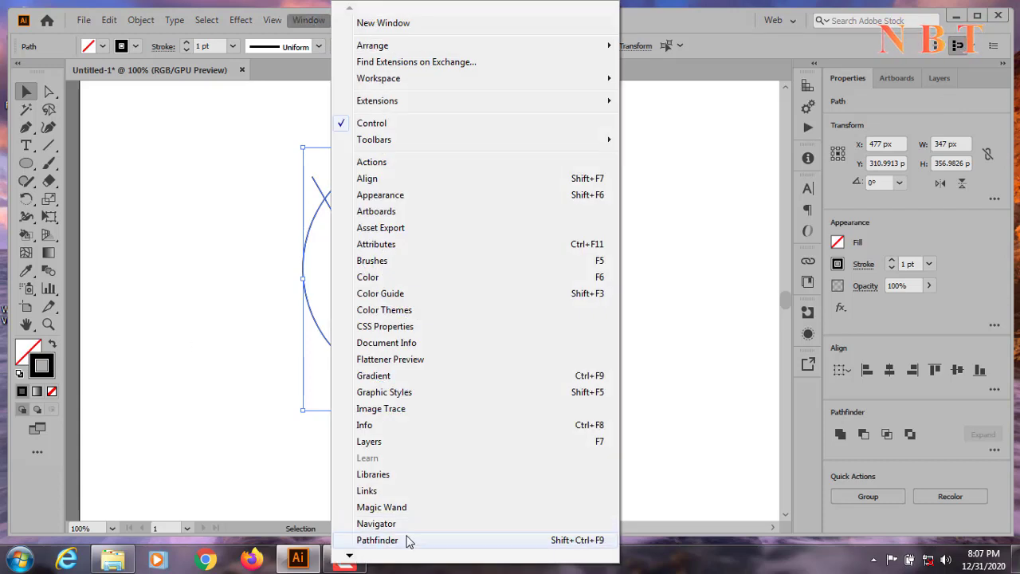
pyautogui.click(377, 540)
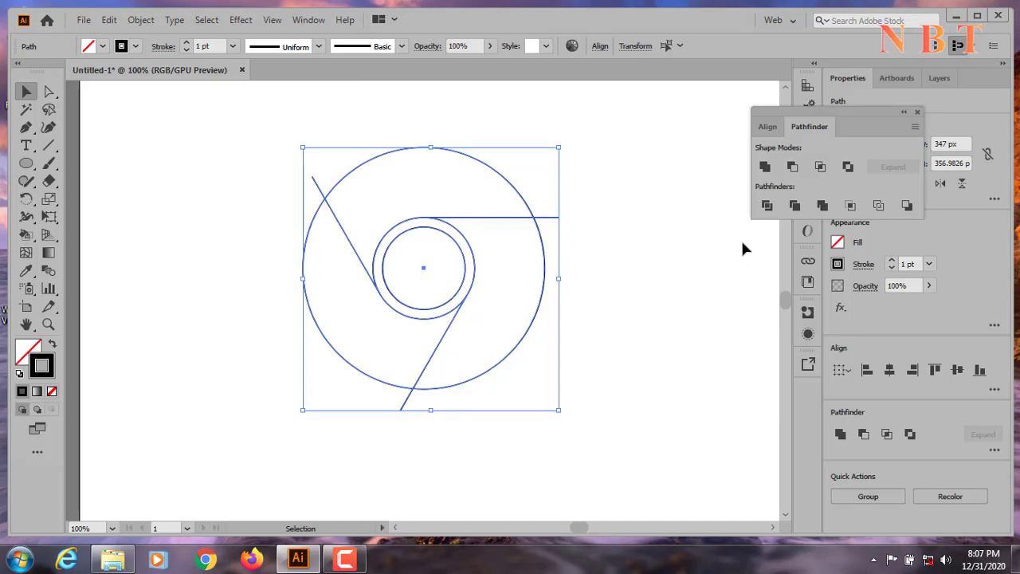
pyautogui.click(768, 207)
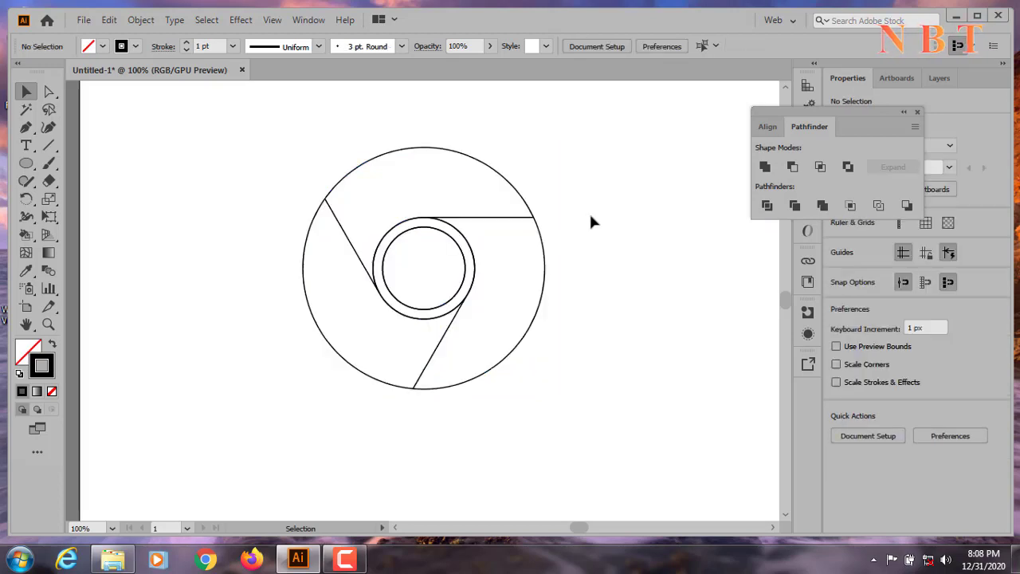
# Select the whole divided logo group and apply Expand to it.
pyautogui.scroll(1, 614, 205)
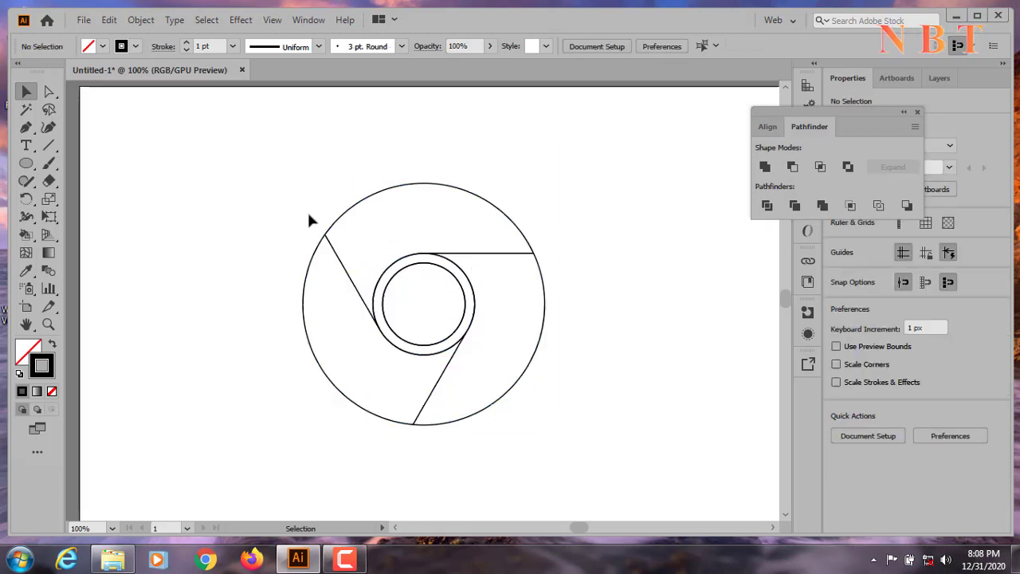
pyautogui.moveTo(238, 175); pyautogui.dragTo(618, 436)
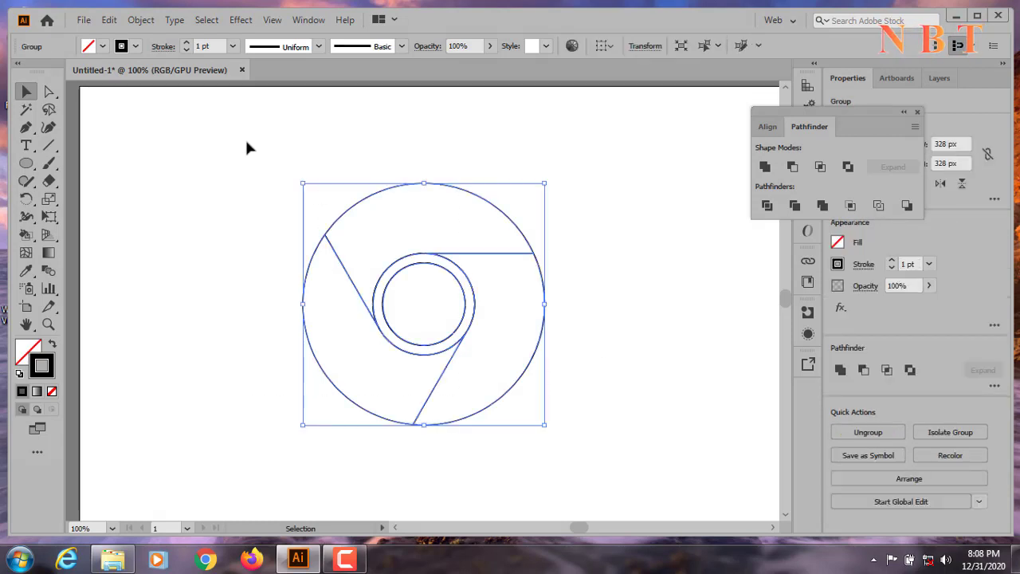
pyautogui.click(141, 20)
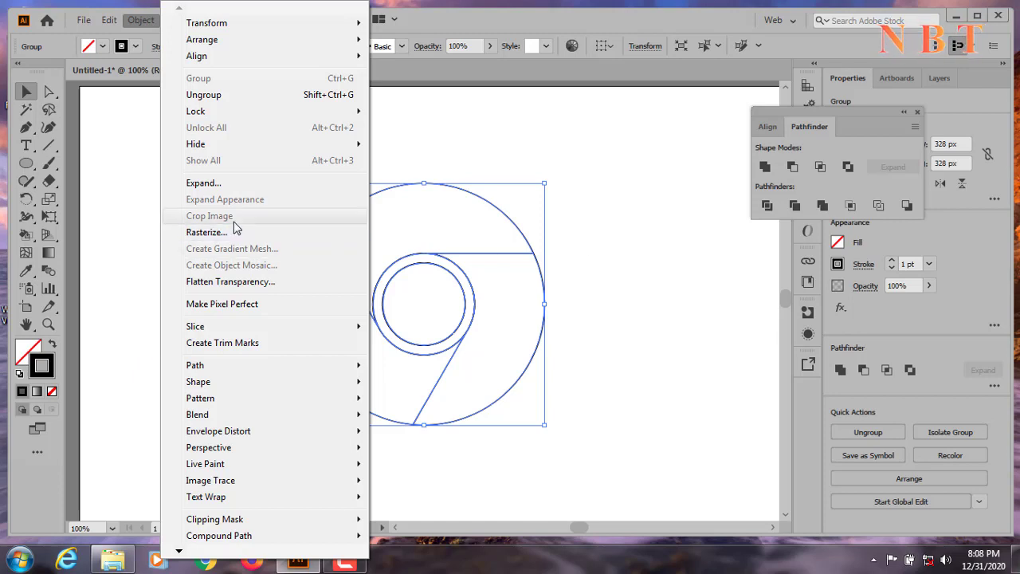
pyautogui.click(229, 188)
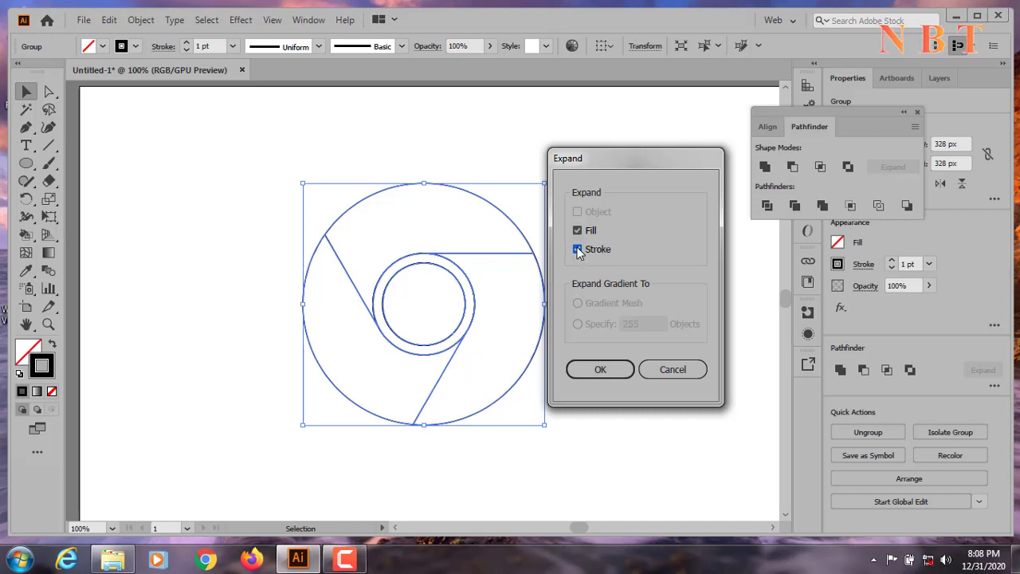
pyautogui.click(601, 369)
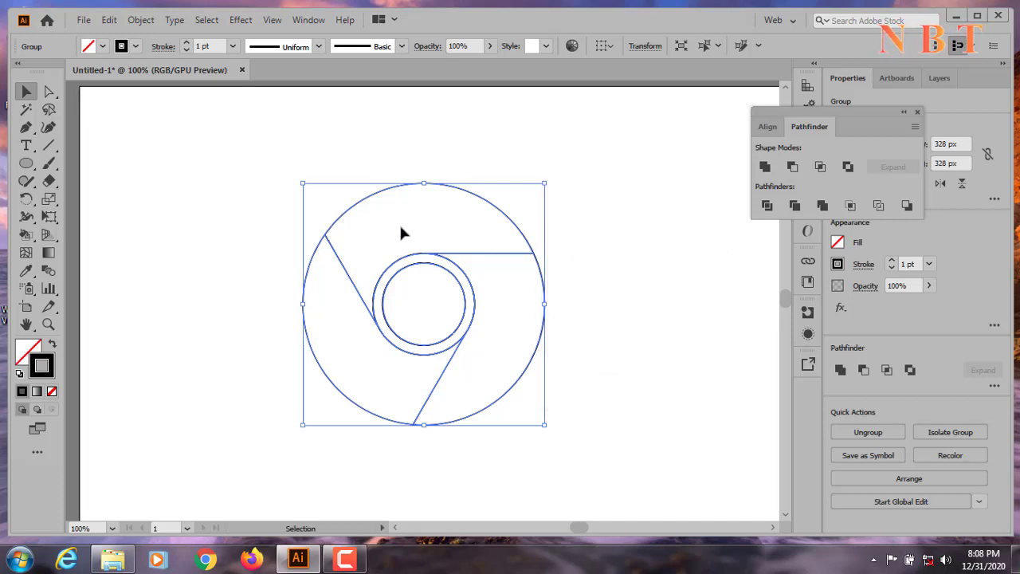
# Convert the selected logo group into a Live Paint group.
pyautogui.click(141, 20)
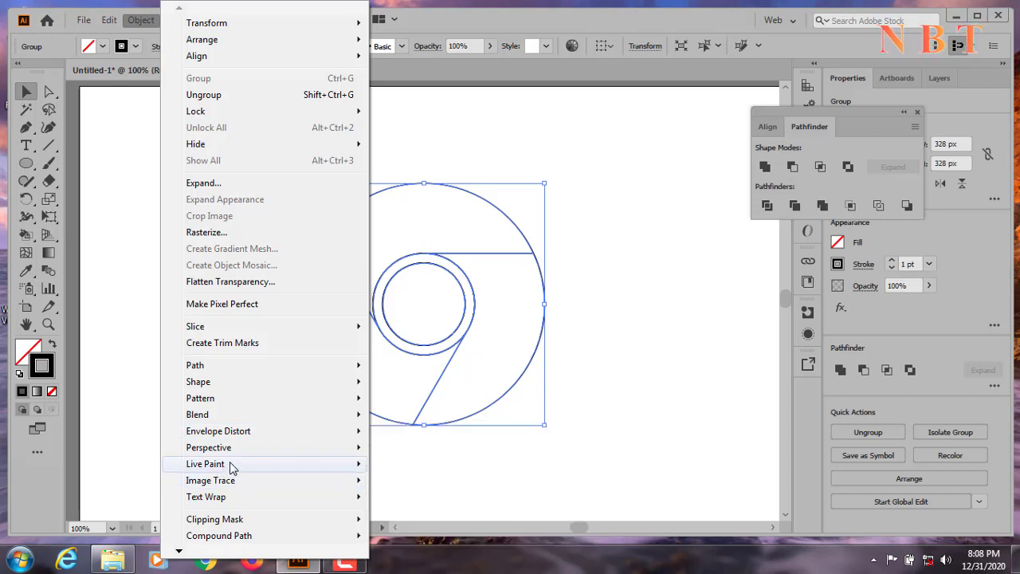
pyautogui.moveTo(232, 468)
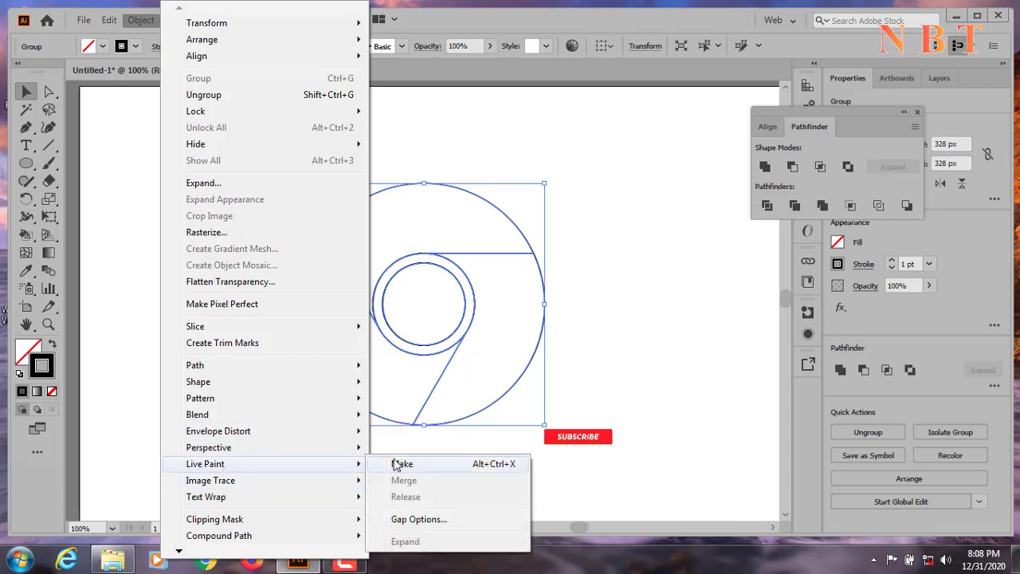
pyautogui.click(438, 466)
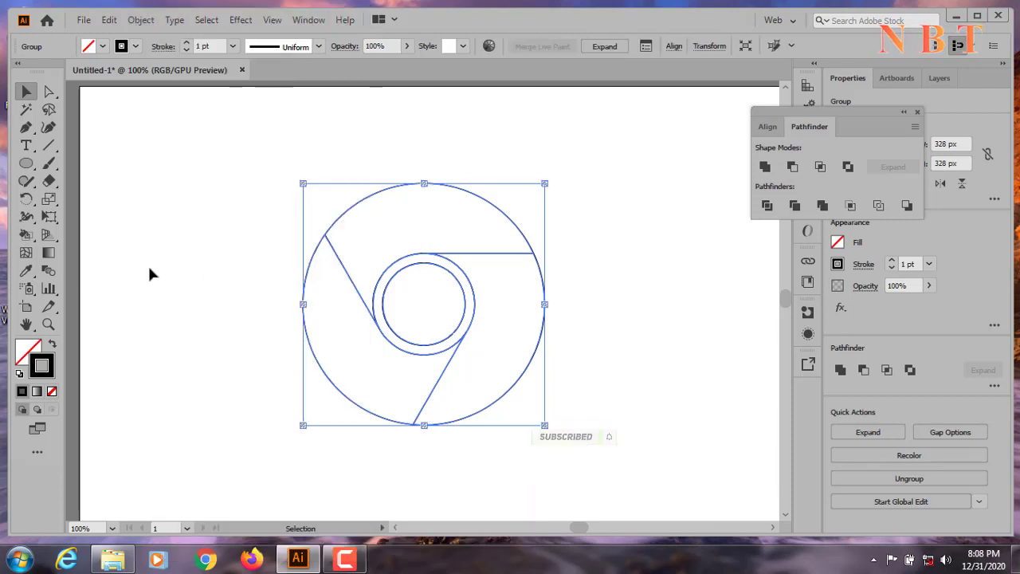
# Fill the upper outer segment of the logo with red using the Live Paint Bucket.
pyautogui.click(32, 242)
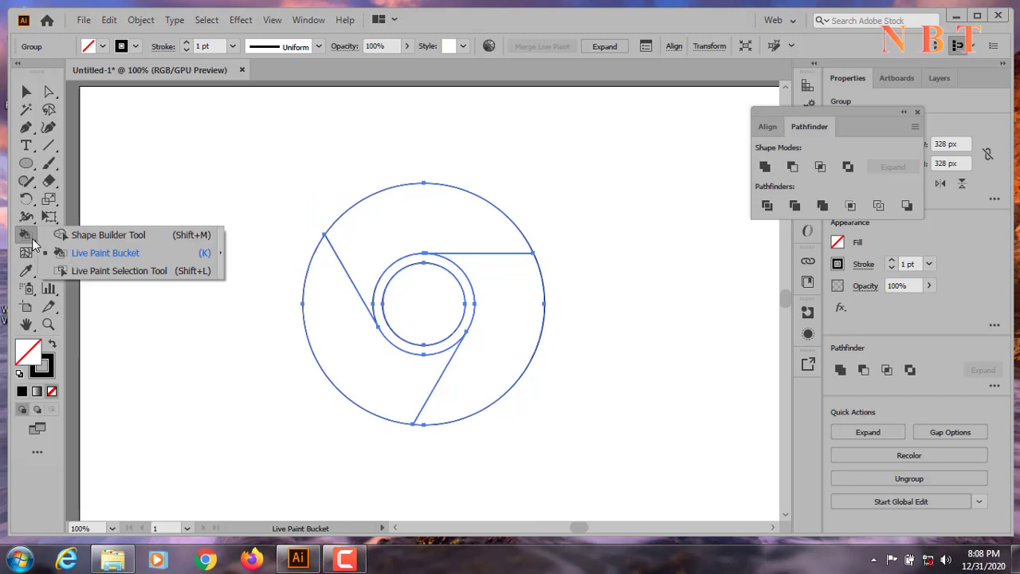
pyautogui.click(118, 255)
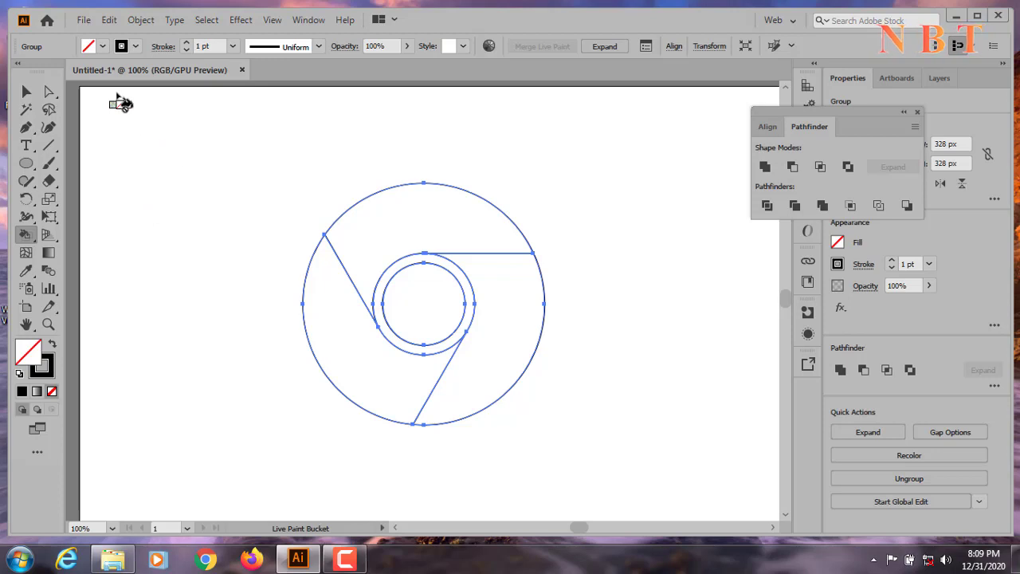
pyautogui.click(104, 48)
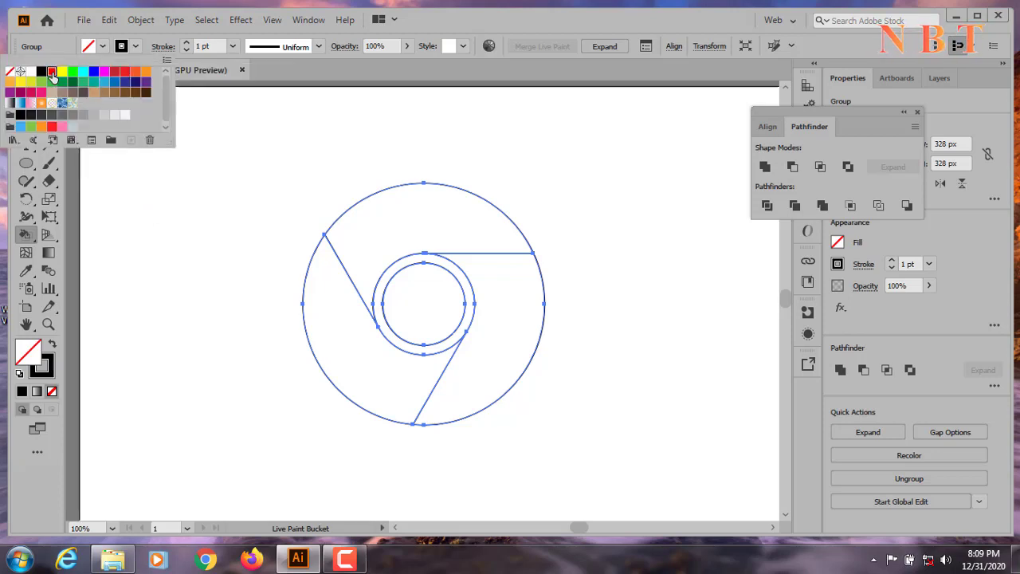
pyautogui.click(52, 77)
pyautogui.click(188, 214)
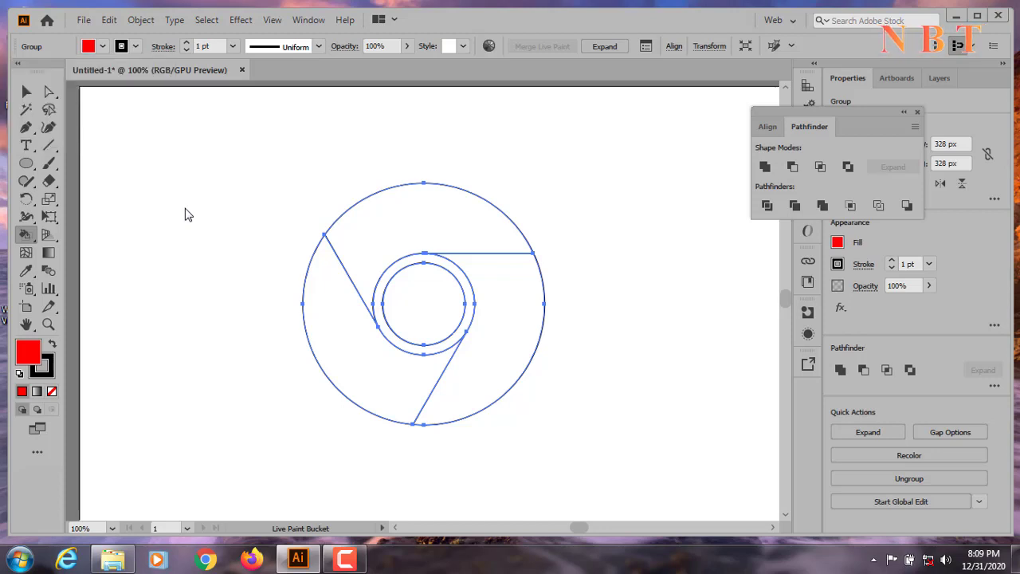
pyautogui.click(413, 222)
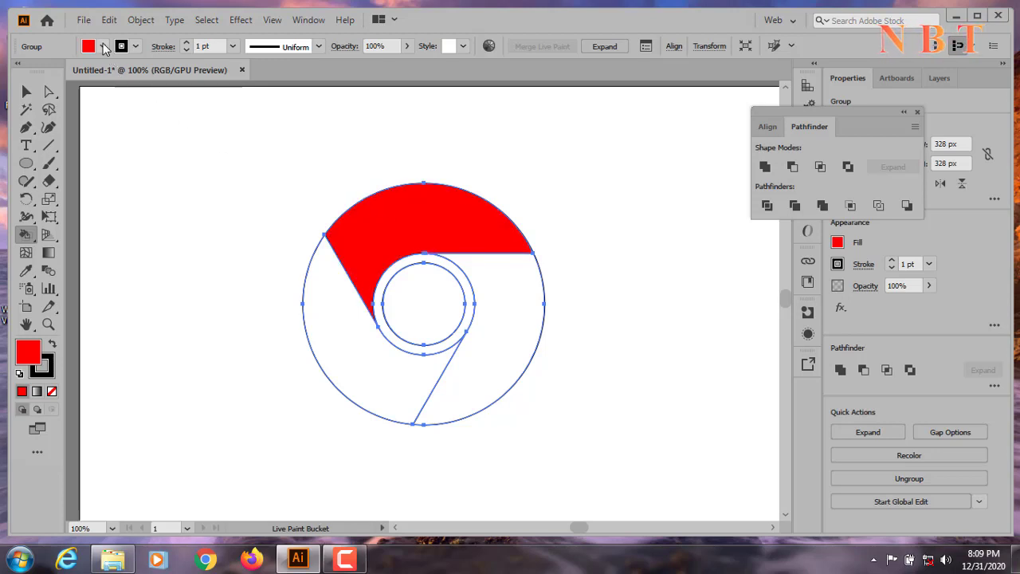
# Paint the lower-left outer segment RGB Green and the remaining right-hand outer segment yellow.
pyautogui.click(103, 47)
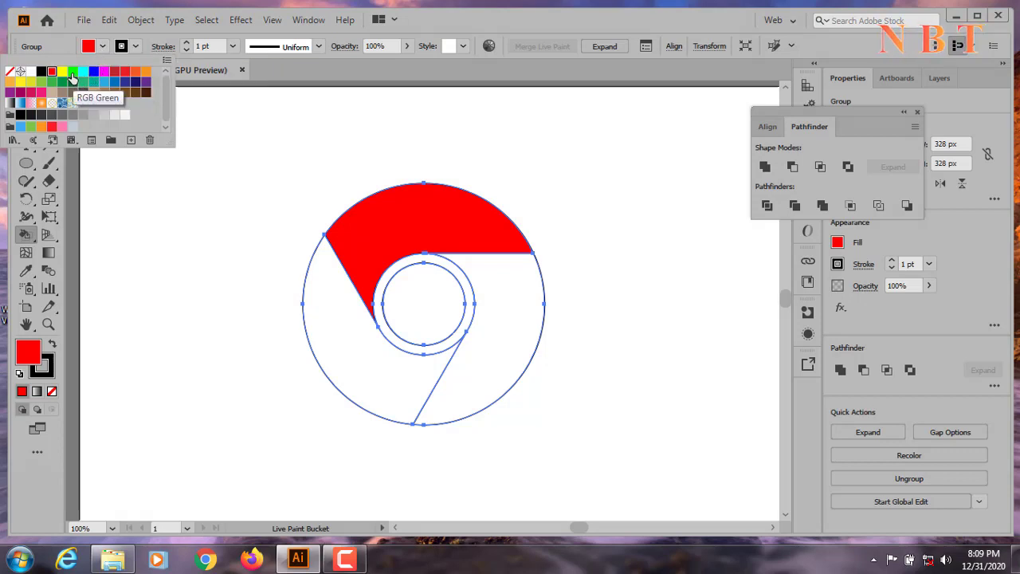
pyautogui.click(72, 74)
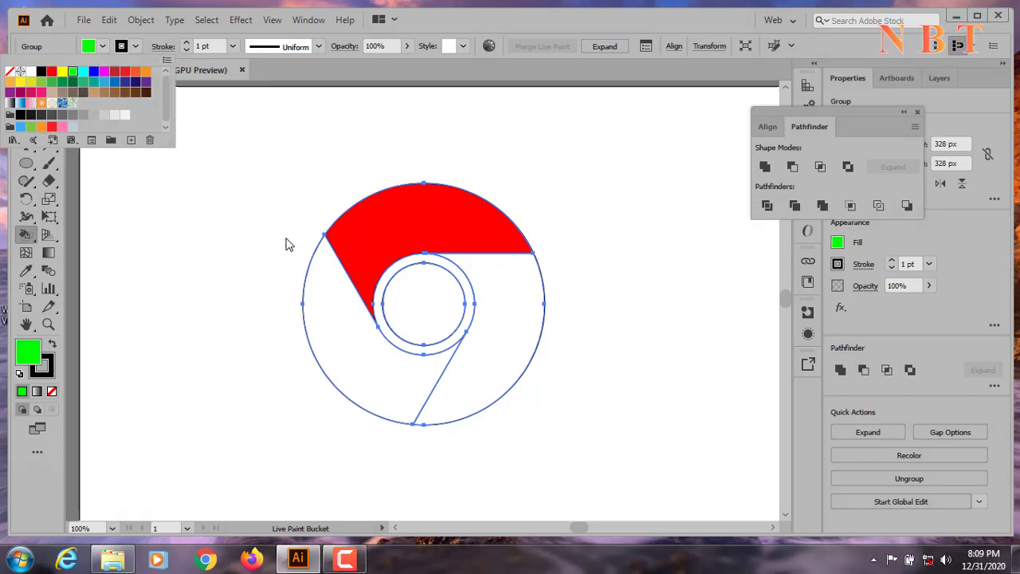
pyautogui.click(349, 342)
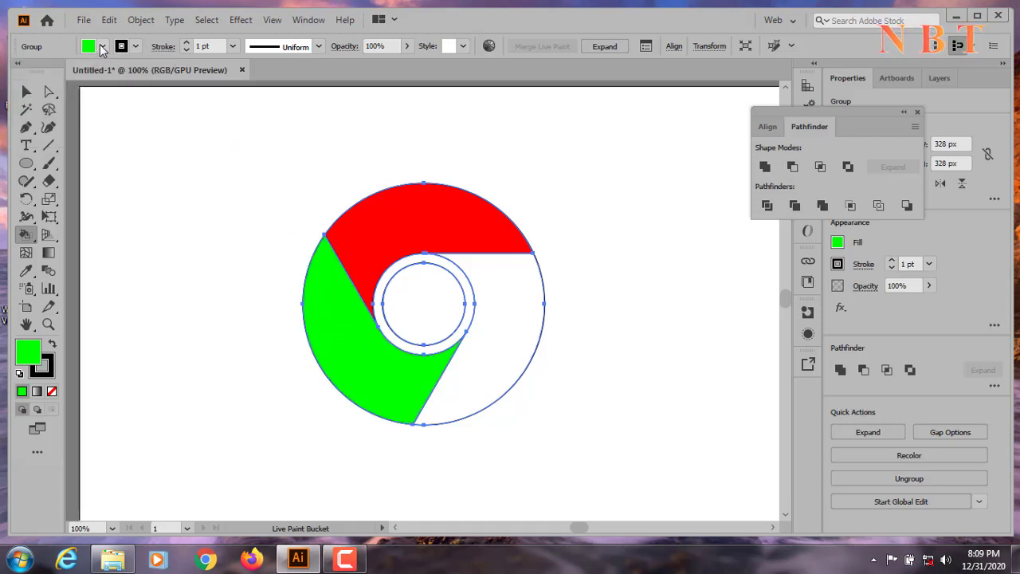
pyautogui.click(101, 47)
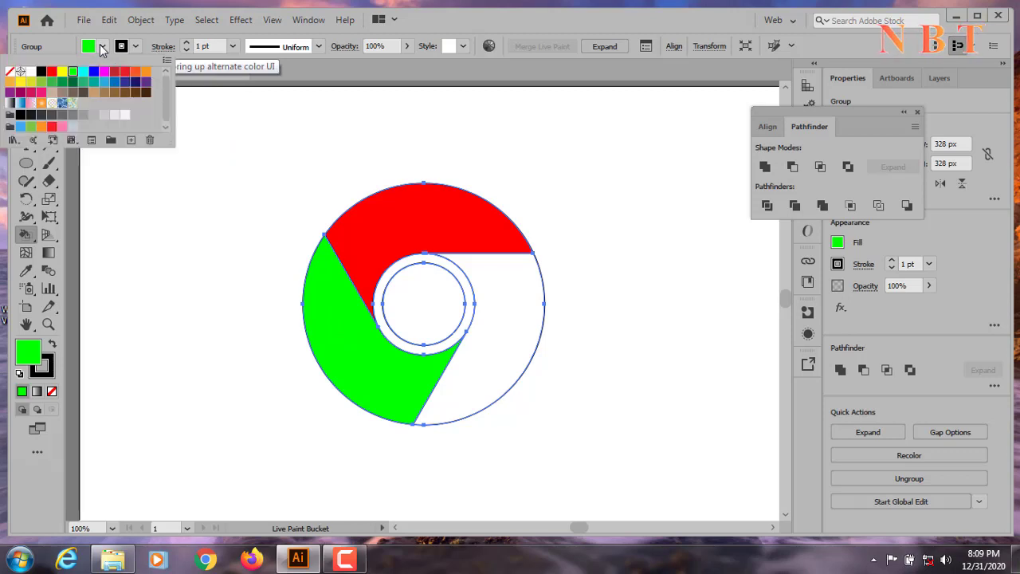
pyautogui.click(62, 73)
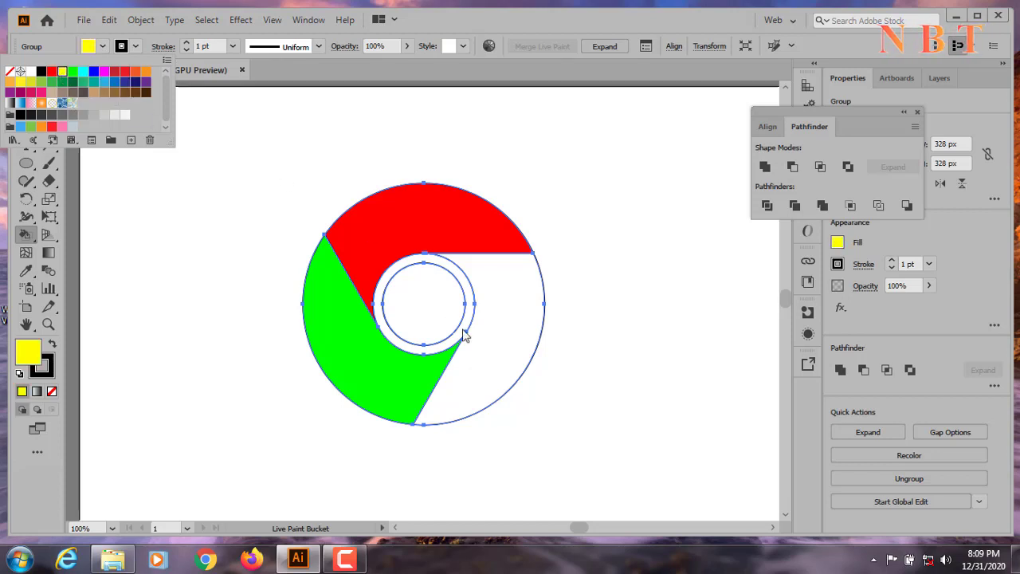
pyautogui.click(503, 327)
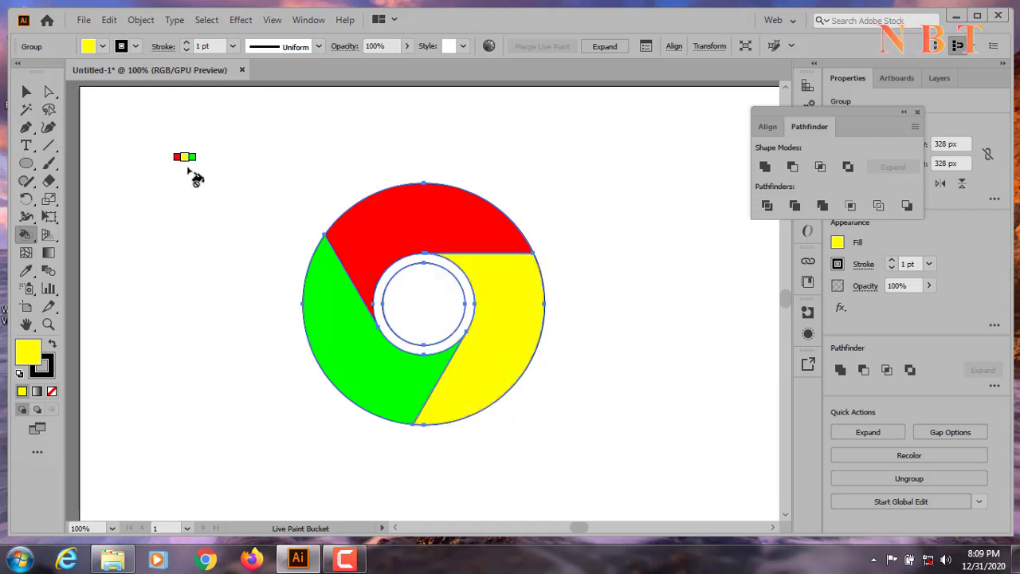
# Paint the innermost circle RGB Blue and deselect the artwork.
pyautogui.click(102, 46)
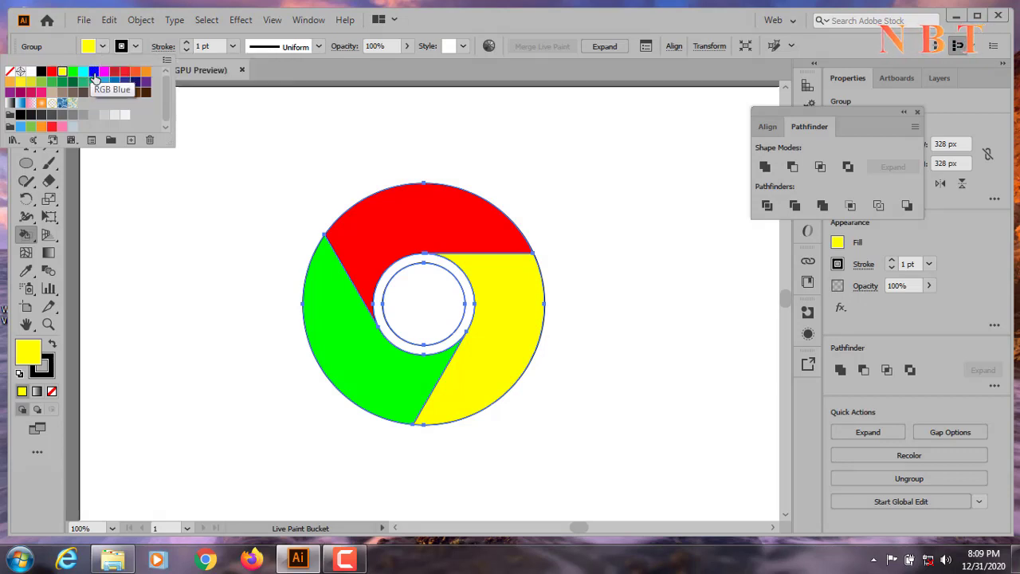
pyautogui.click(94, 74)
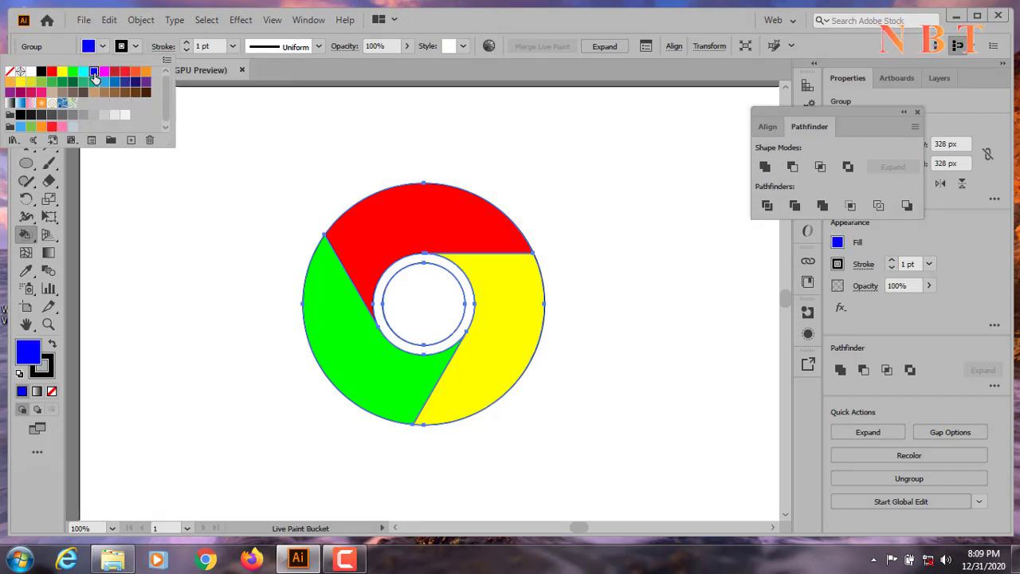
pyautogui.click(435, 311)
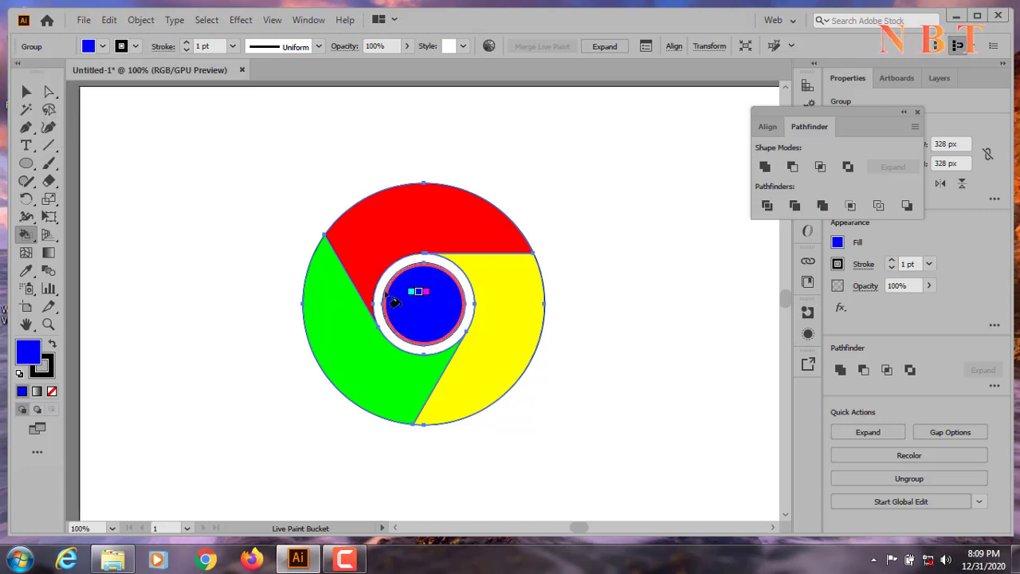
pyautogui.press('v')
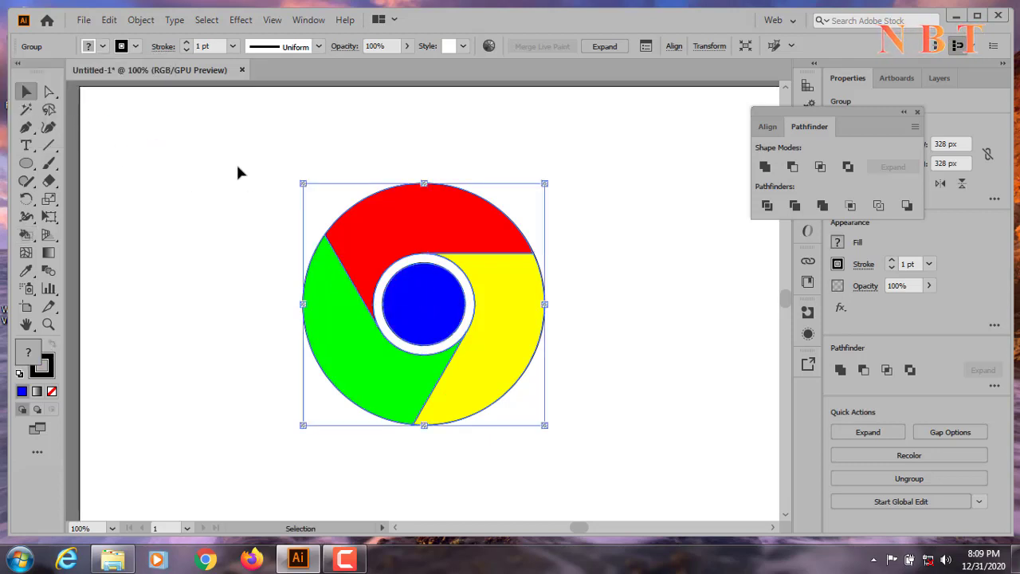
pyautogui.click(237, 172)
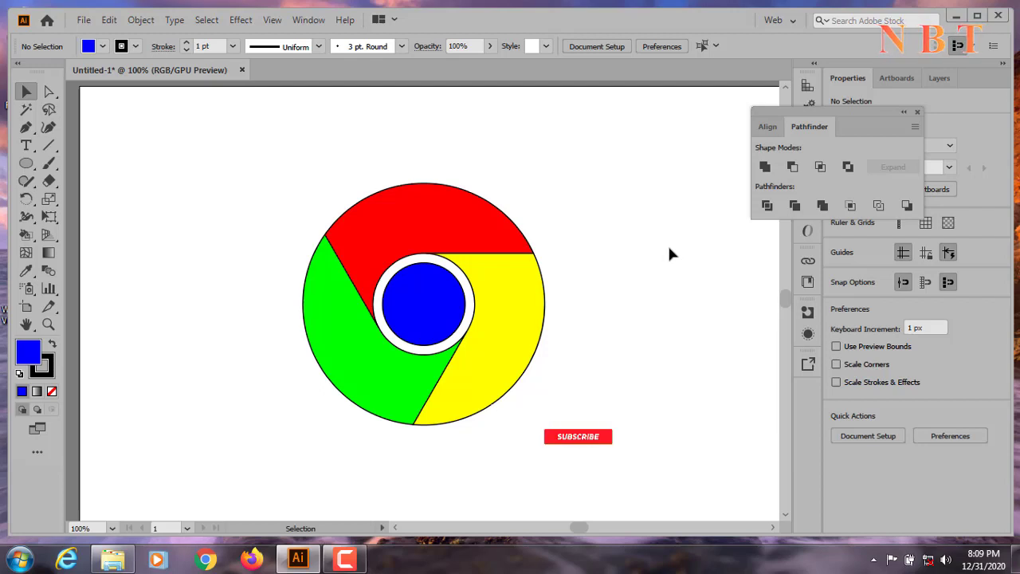
# Move the reference Chrome logo close beside the painted logo for comparison and deselect it.
pyautogui.scroll(-2, 670, 249)
pyautogui.hscroll(3, 669, 252)
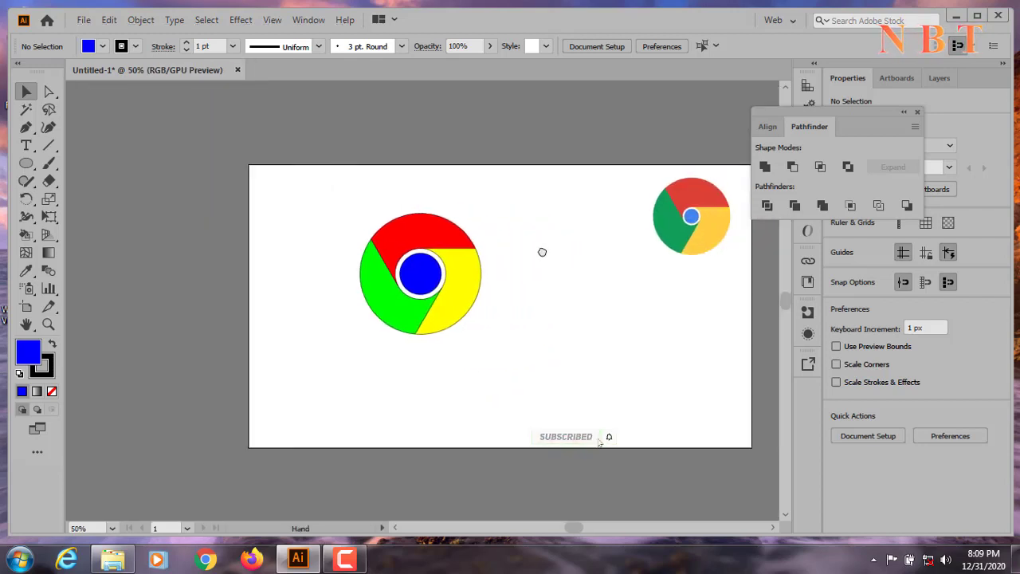
pyautogui.moveTo(676, 242); pyautogui.dragTo(538, 280)
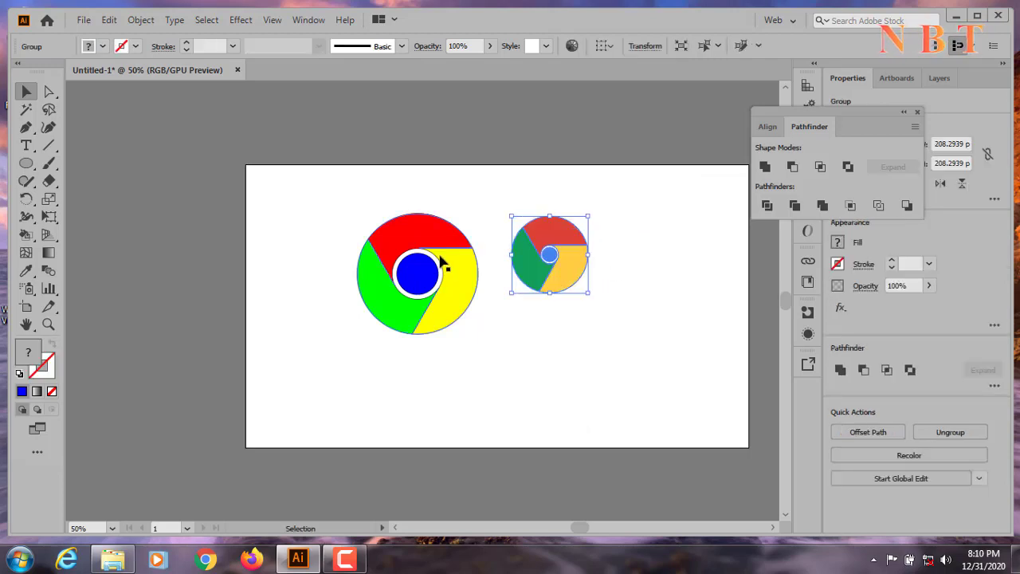
pyautogui.click(616, 254)
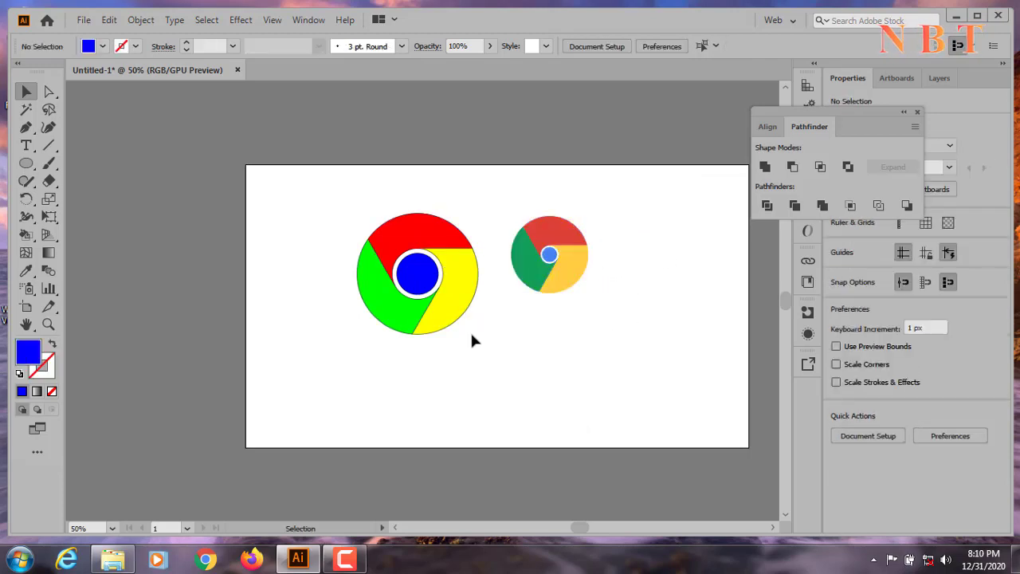
pyautogui.hotkey('ctrl', '=')
pyautogui.hotkey('ctrl', '=')
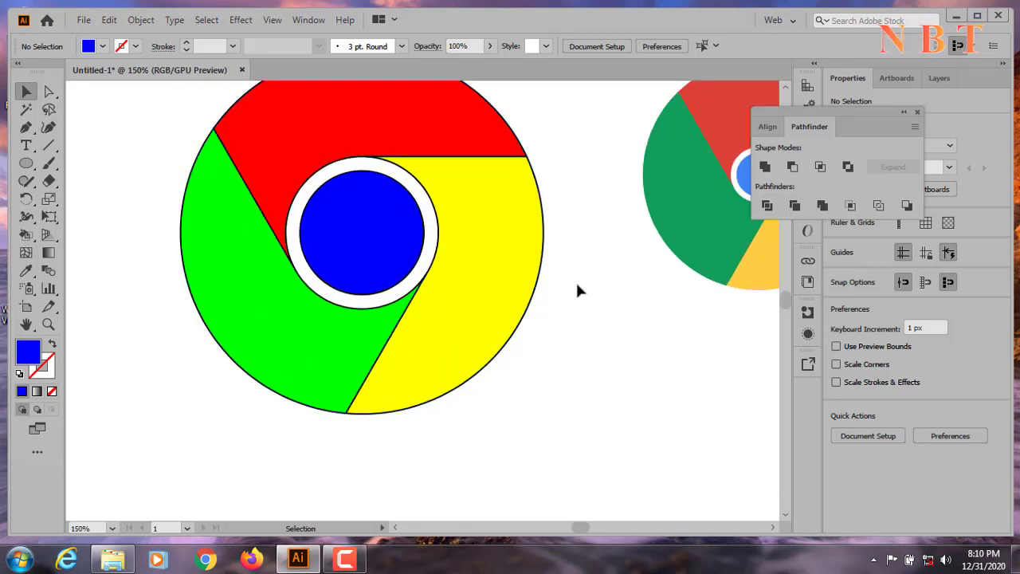
pyautogui.scroll(-1, 578, 291)
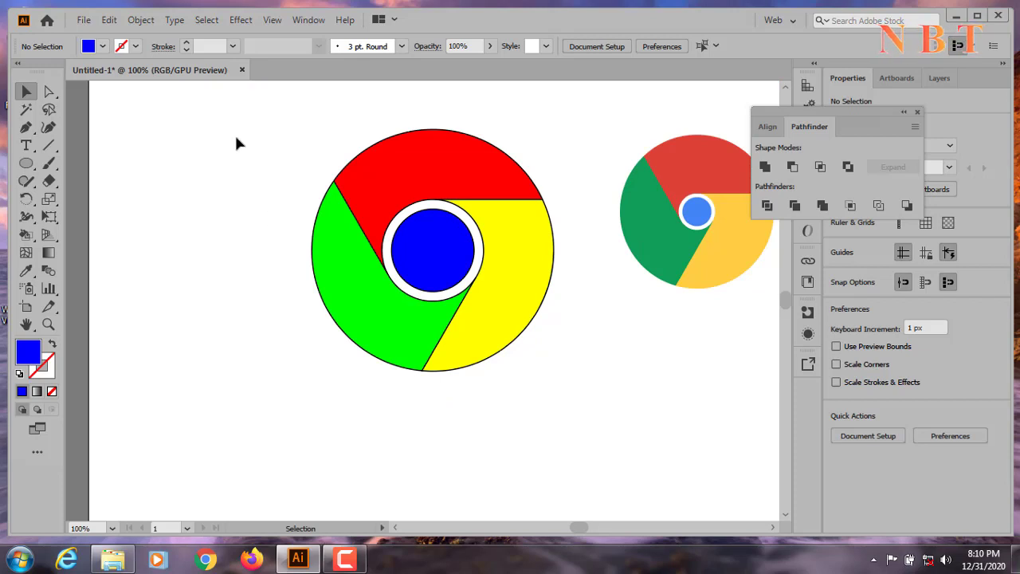
# Expand the painted logo with Object and Fill enabled and Stroke off, and deselect it.
pyautogui.moveTo(236, 137); pyautogui.dragTo(569, 380)
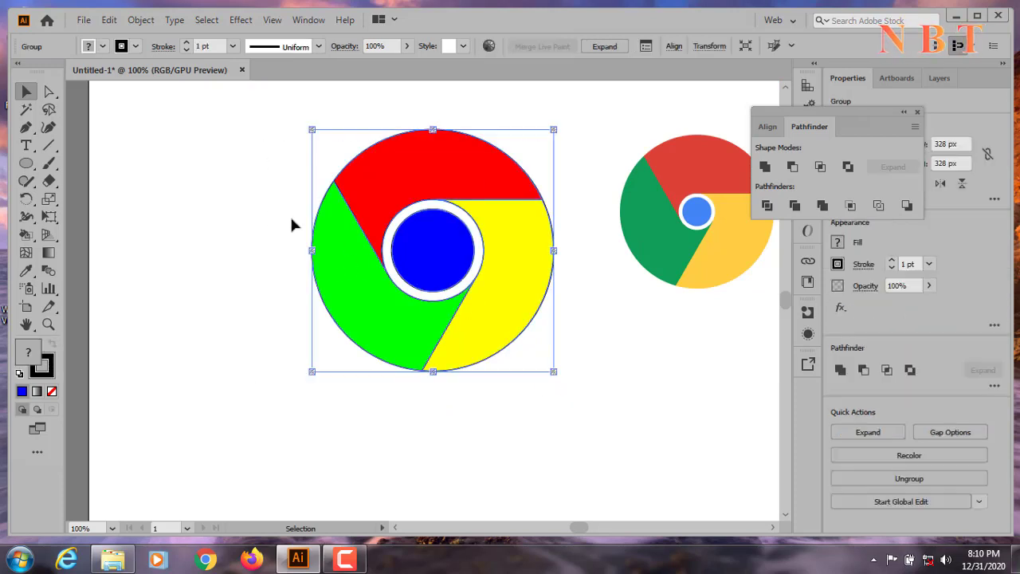
pyautogui.click(137, 21)
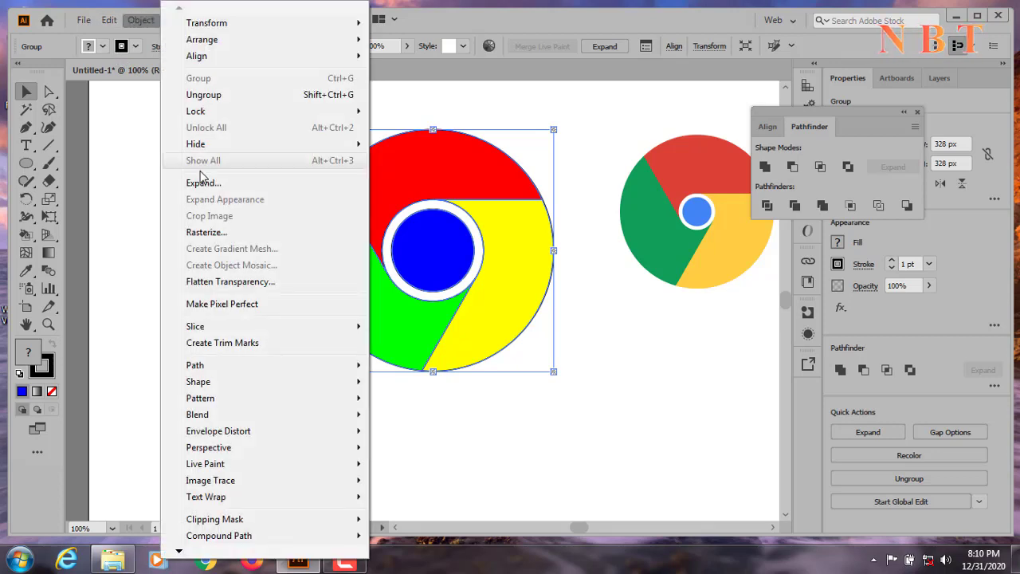
pyautogui.click(221, 185)
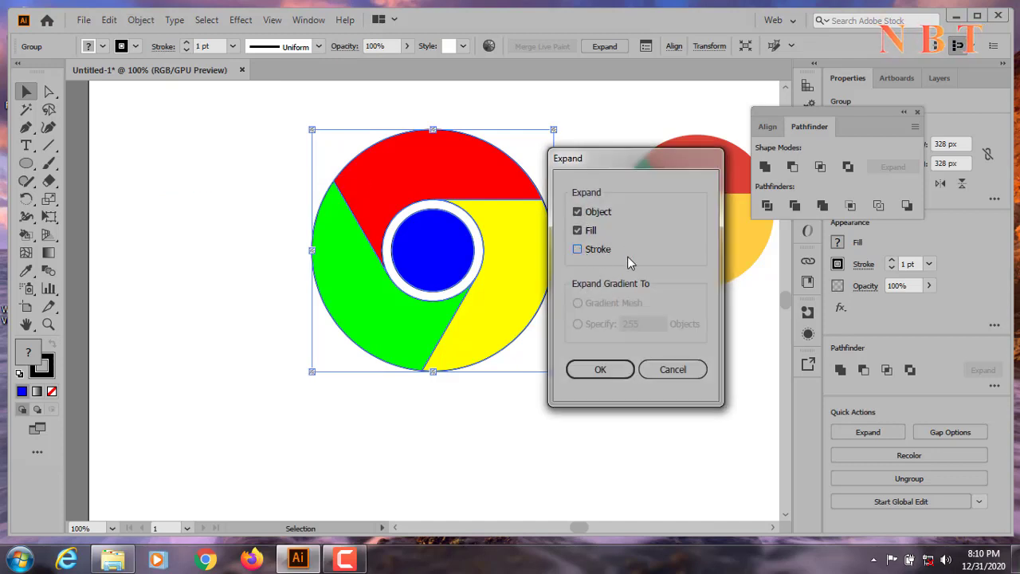
pyautogui.click(610, 370)
pyautogui.click(611, 312)
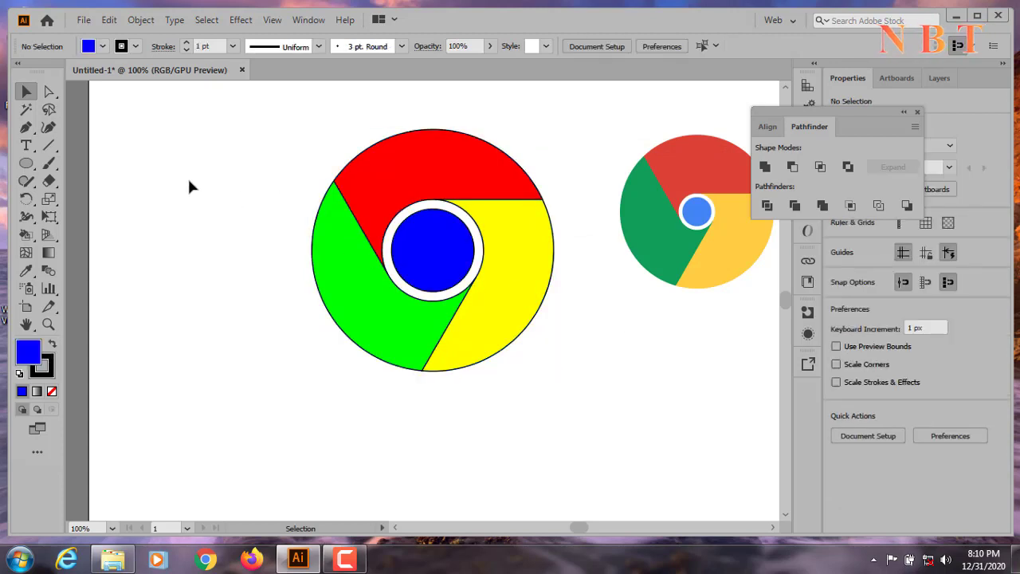
# Draw a diagonal line about 96 by 173 px beside the logo and delete it with all matching black outlines using the Magic Wand.
pyautogui.click(49, 145)
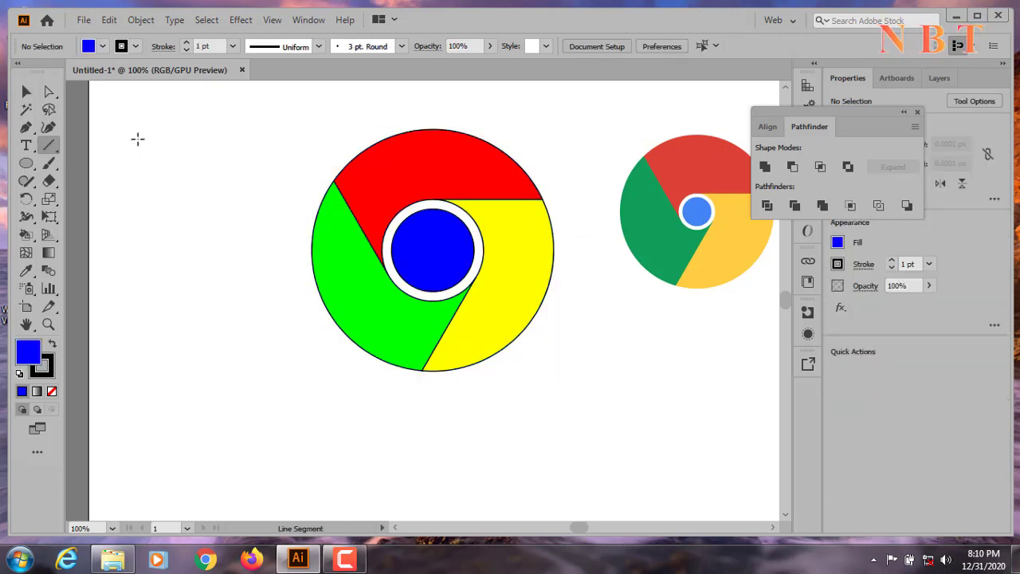
pyautogui.moveTo(120, 122); pyautogui.dragTo(190, 248)
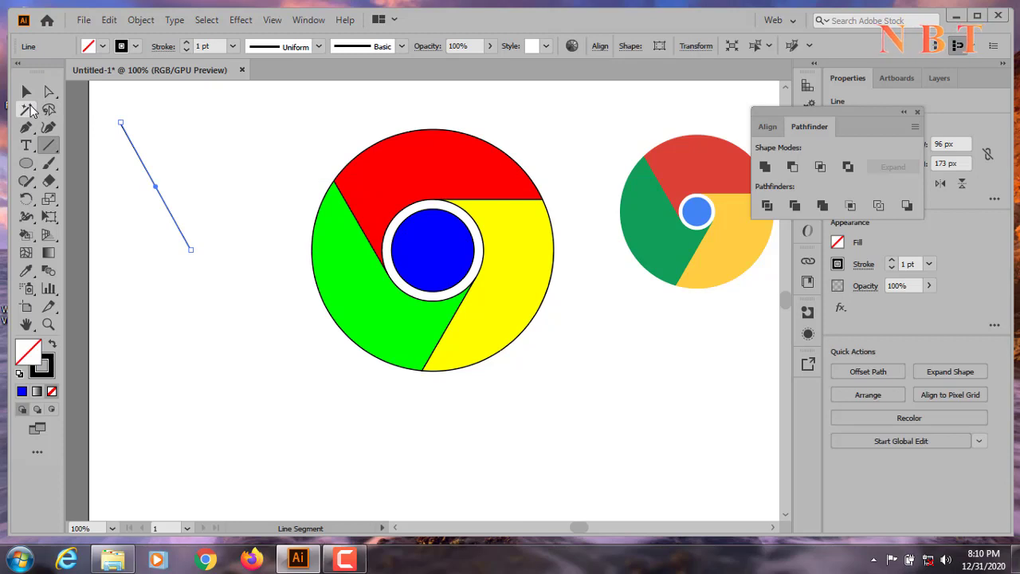
pyautogui.click(29, 110)
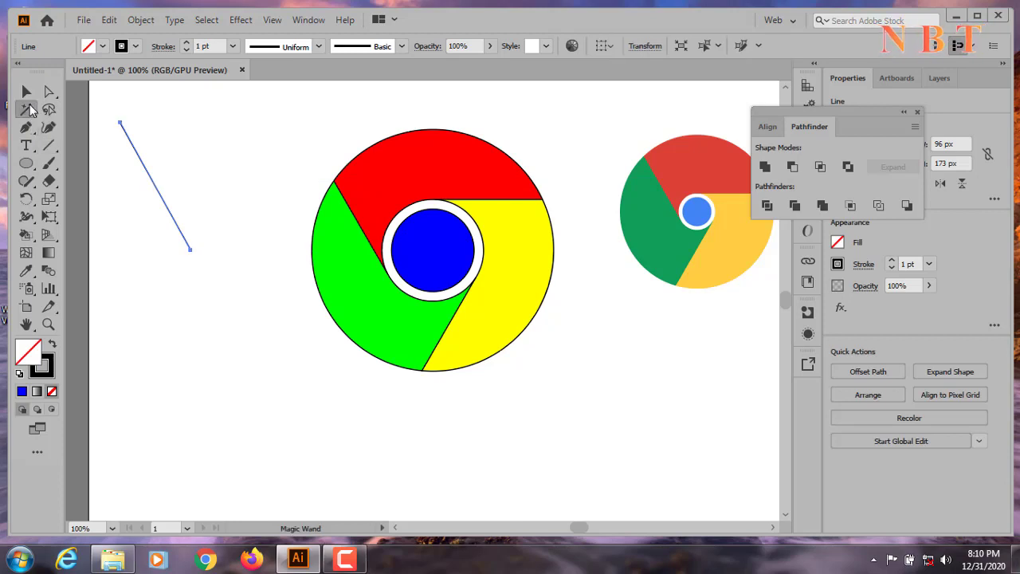
pyautogui.click(152, 175)
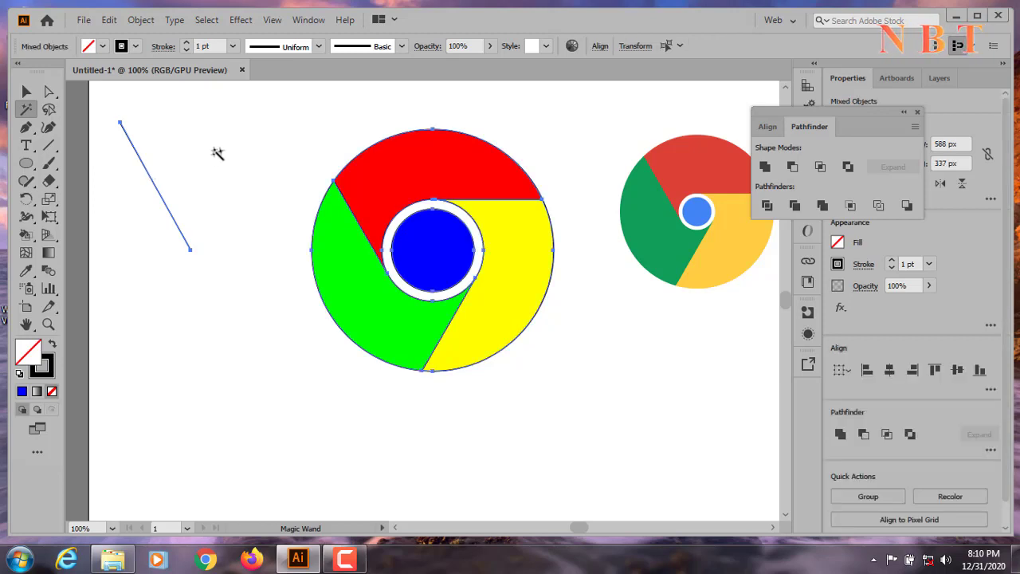
pyautogui.hotkey('ctrl', 'z')
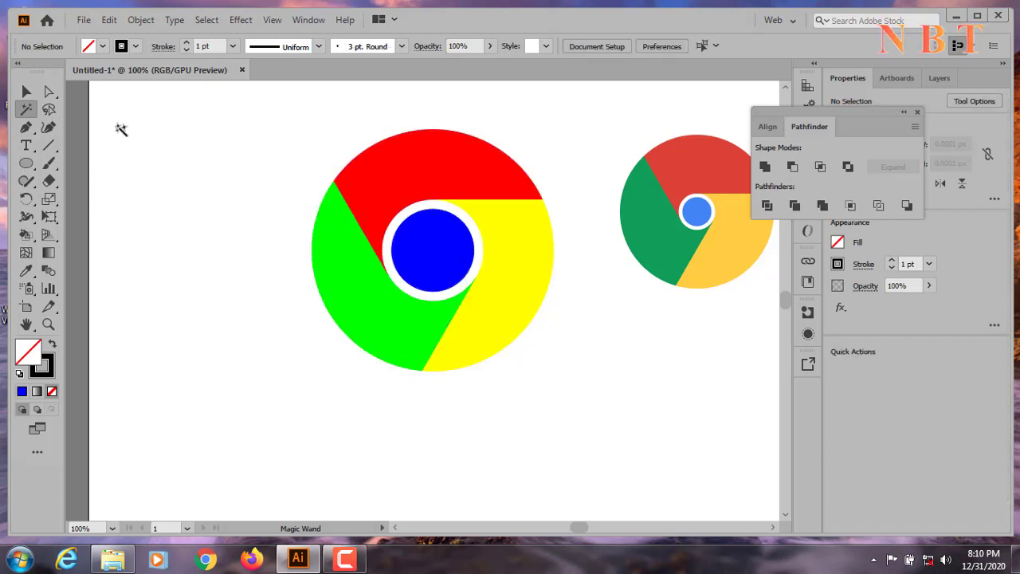
pyautogui.click(26, 91)
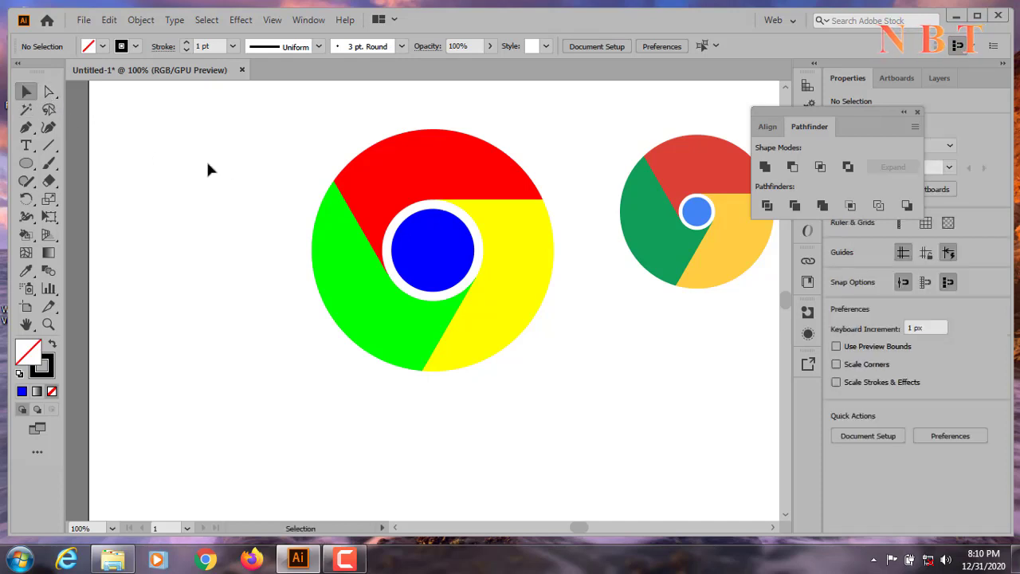
pyautogui.scroll(4, 480, 299)
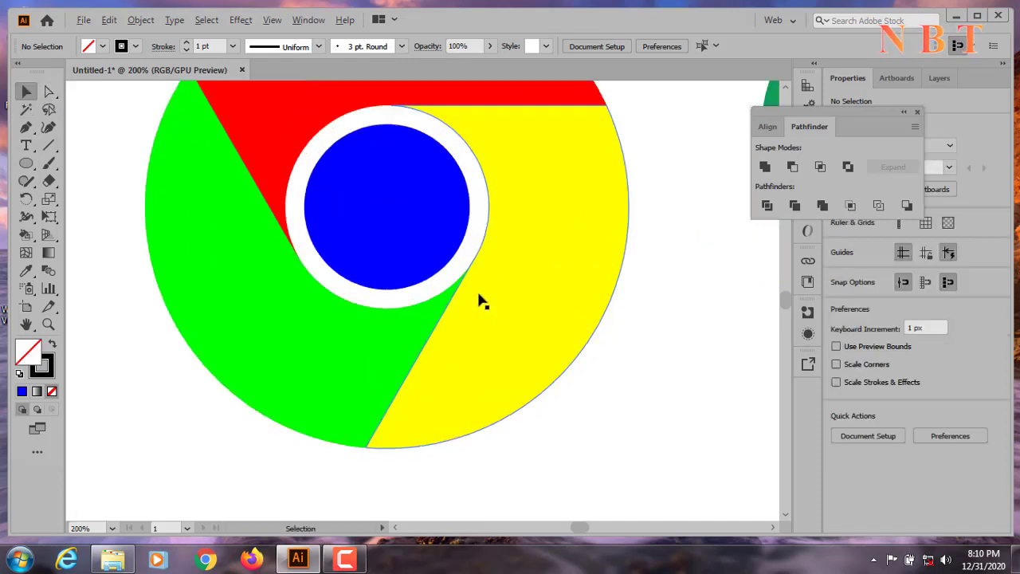
pyautogui.scroll(-3, 434, 286)
pyautogui.scroll(-8, 434, 285)
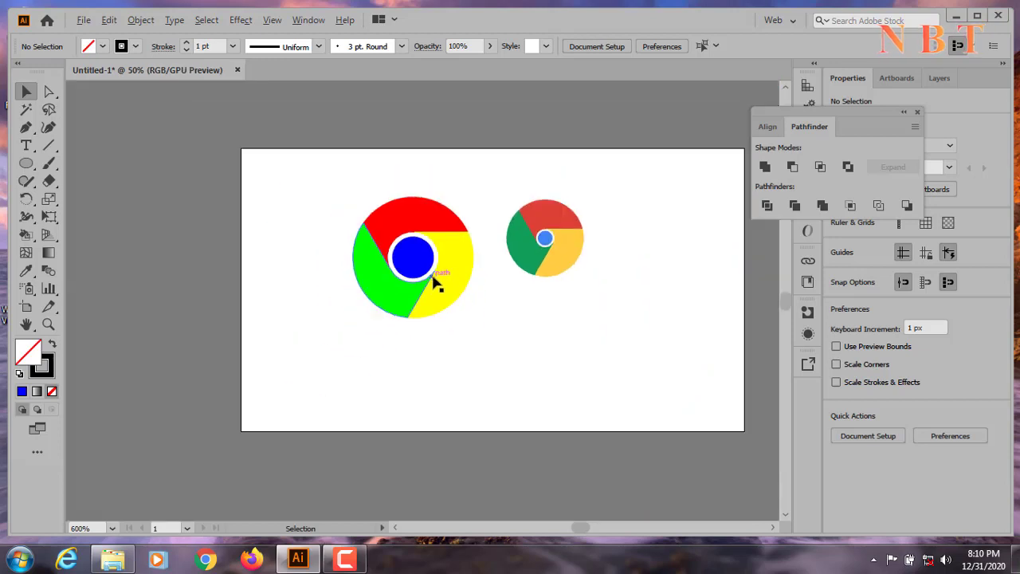
pyautogui.click(383, 237)
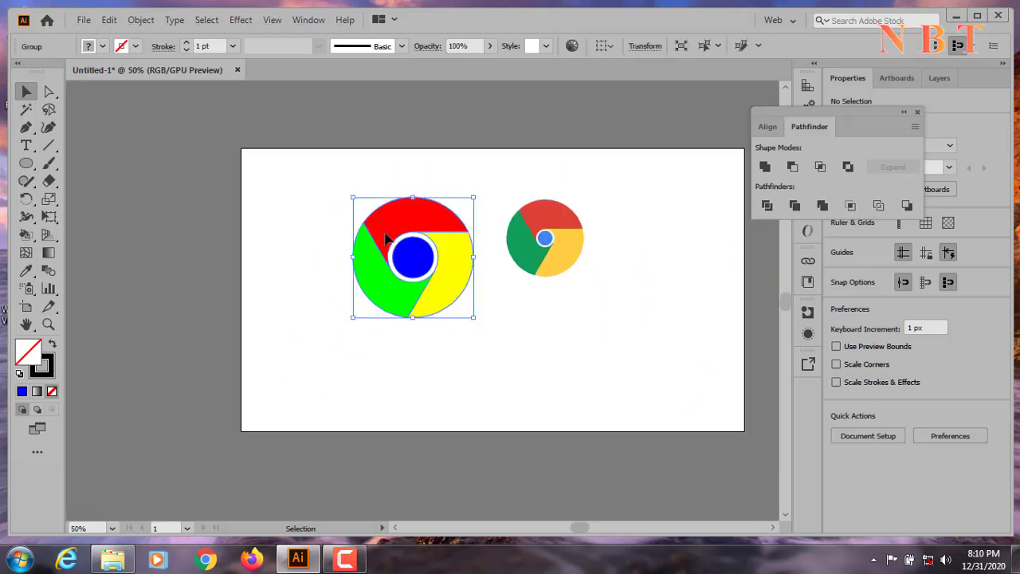
pyautogui.click(291, 227)
# Ungroup the expanded logo artwork twice and deselect it.
pyautogui.scroll(1, 517, 291)
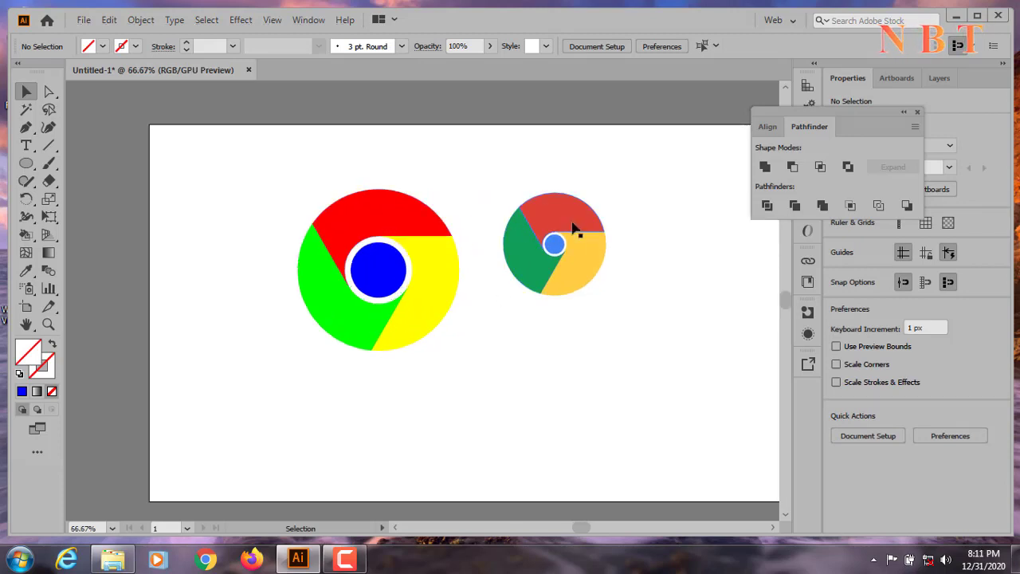
pyautogui.click(373, 224)
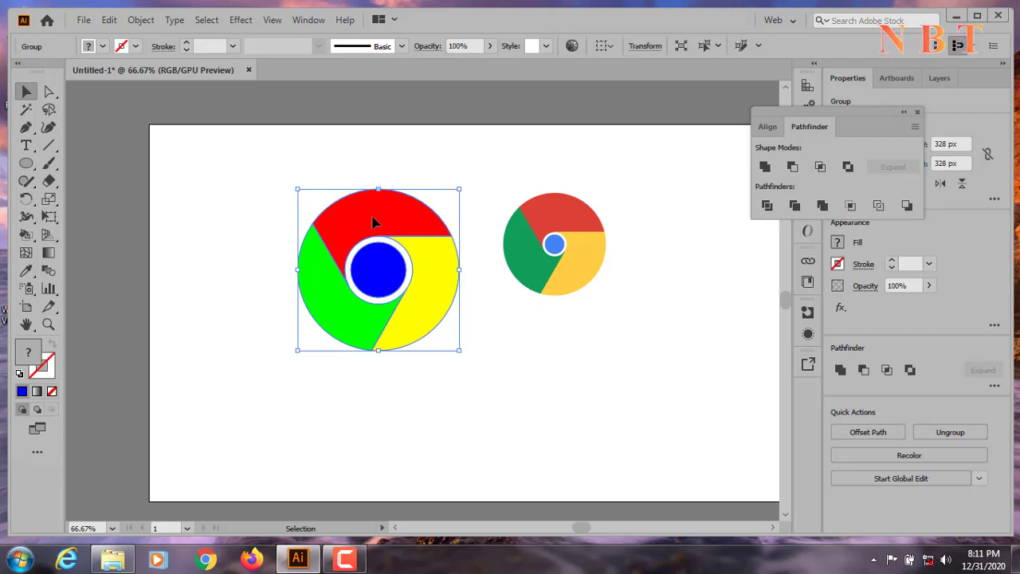
pyautogui.rightClick(373, 220)
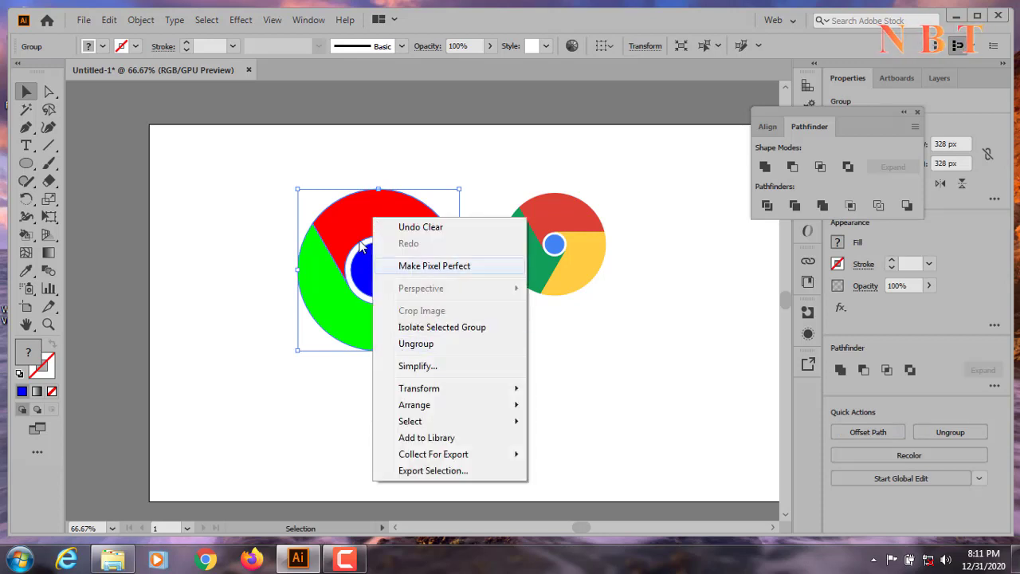
pyautogui.click(425, 348)
pyautogui.rightClick(353, 220)
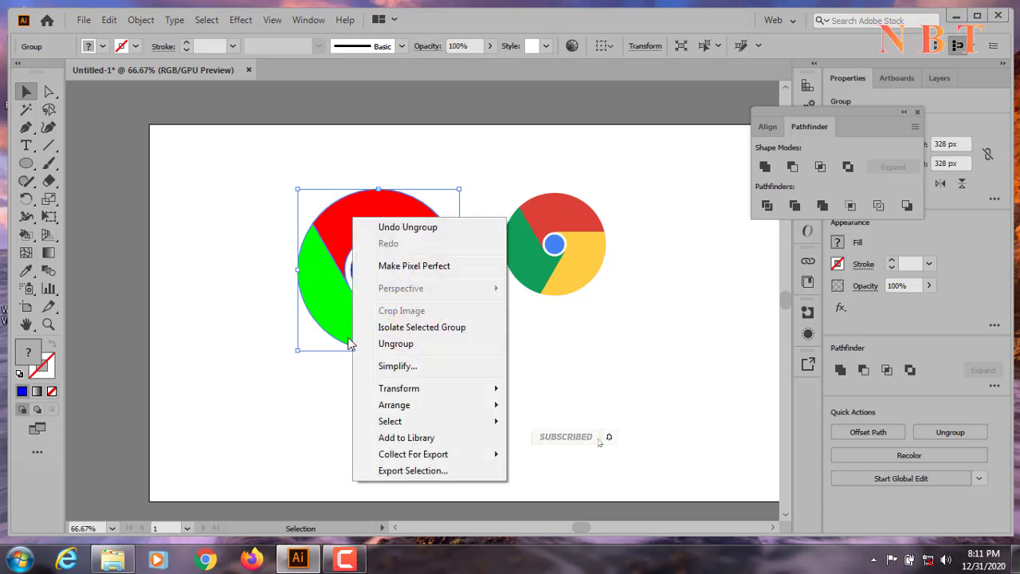
pyautogui.click(402, 349)
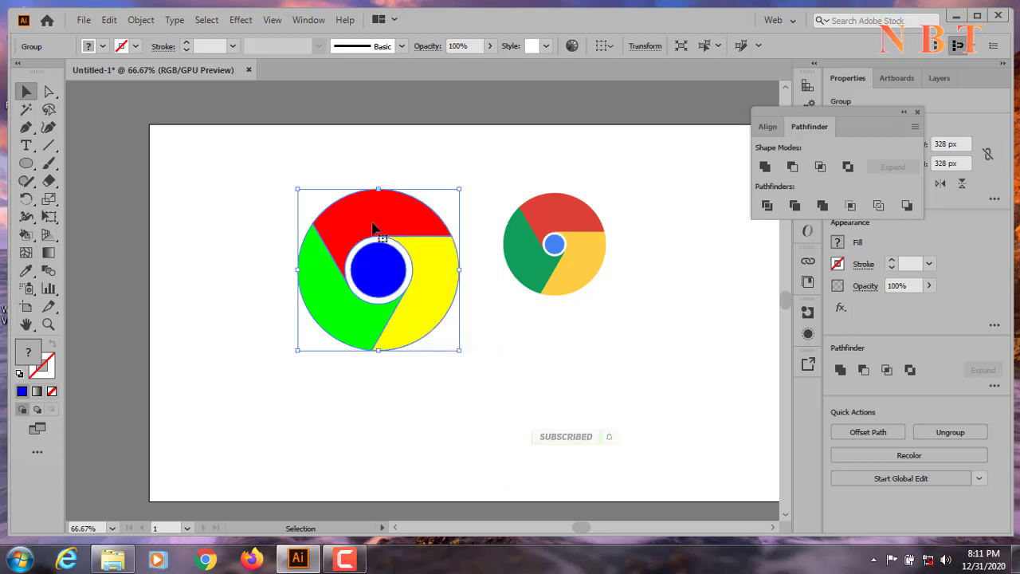
pyautogui.click(486, 263)
# Ungroup the logo's remaining nested groups twice more so each coloured segment can be selected separately.
pyautogui.click(379, 216)
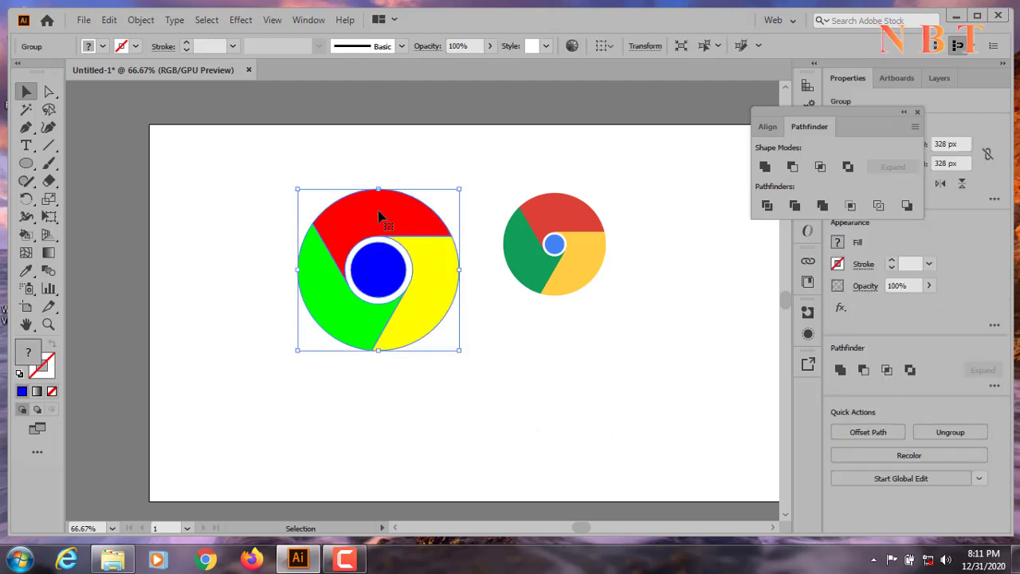
pyautogui.rightClick(379, 216)
pyautogui.click(434, 338)
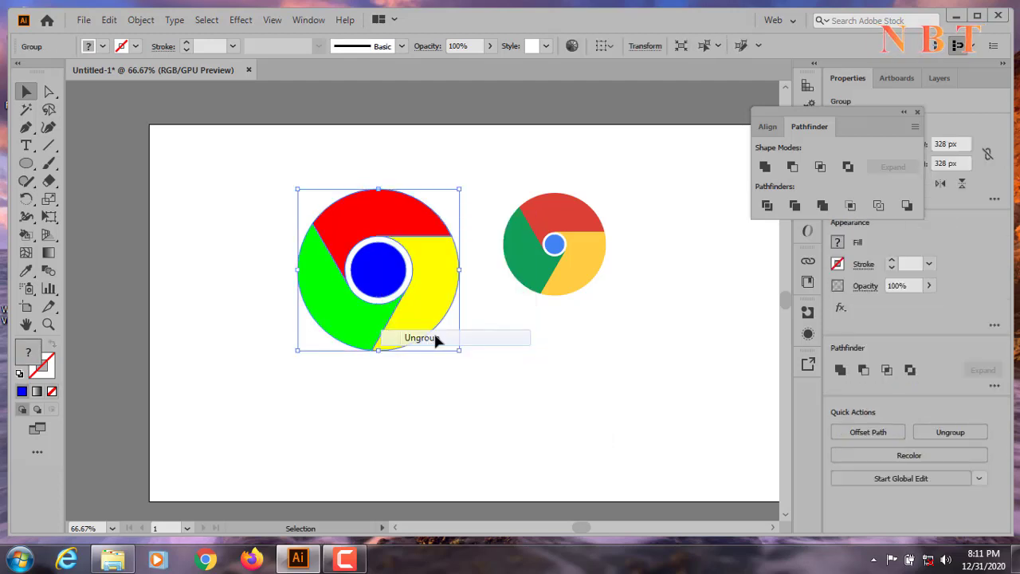
pyautogui.click(489, 324)
pyautogui.click(415, 281)
pyautogui.rightClick(415, 280)
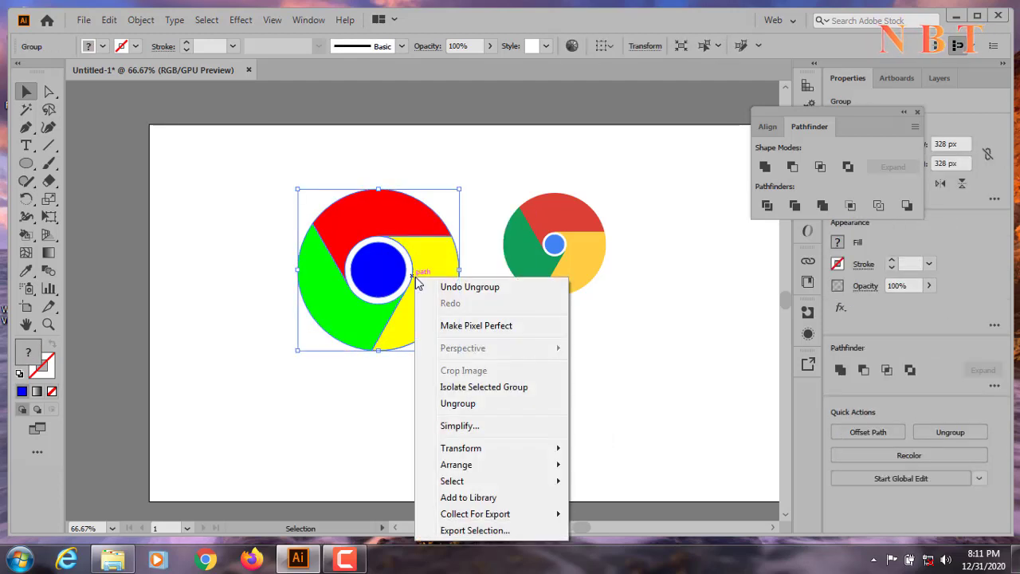
pyautogui.click(456, 404)
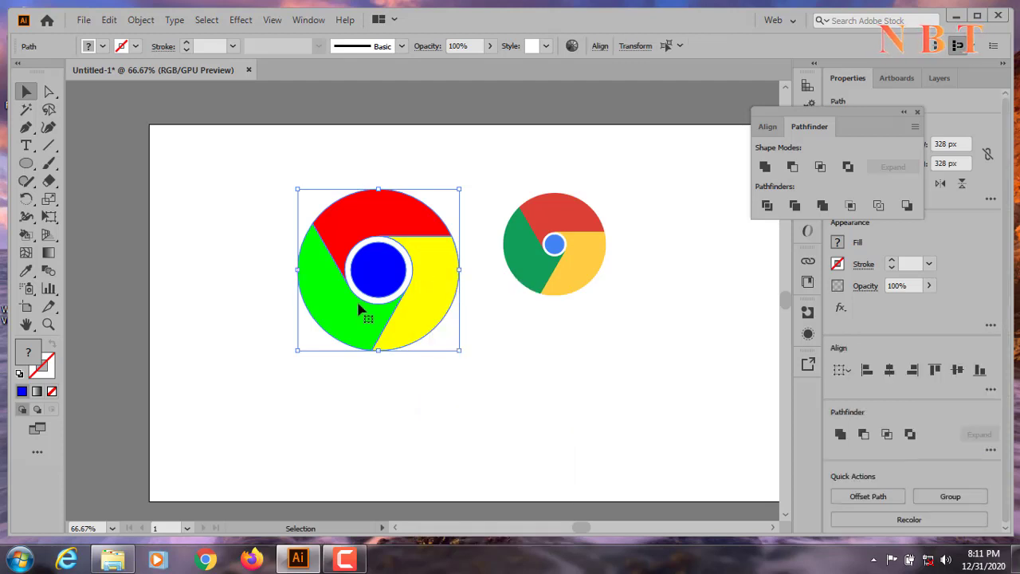
pyautogui.click(356, 302)
pyautogui.rightClick(353, 305)
pyautogui.click(241, 311)
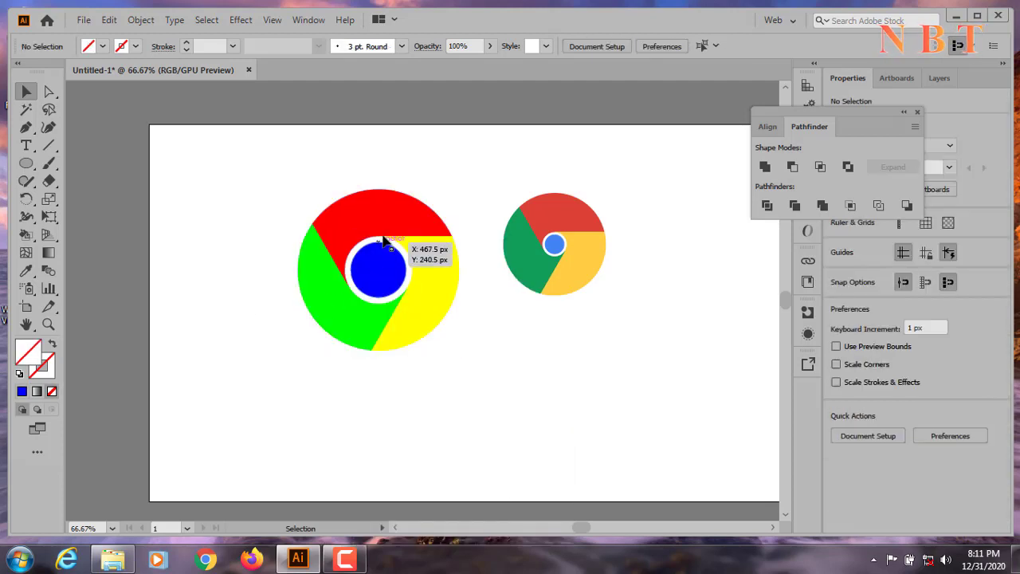
pyautogui.click(387, 225)
pyautogui.click(429, 299)
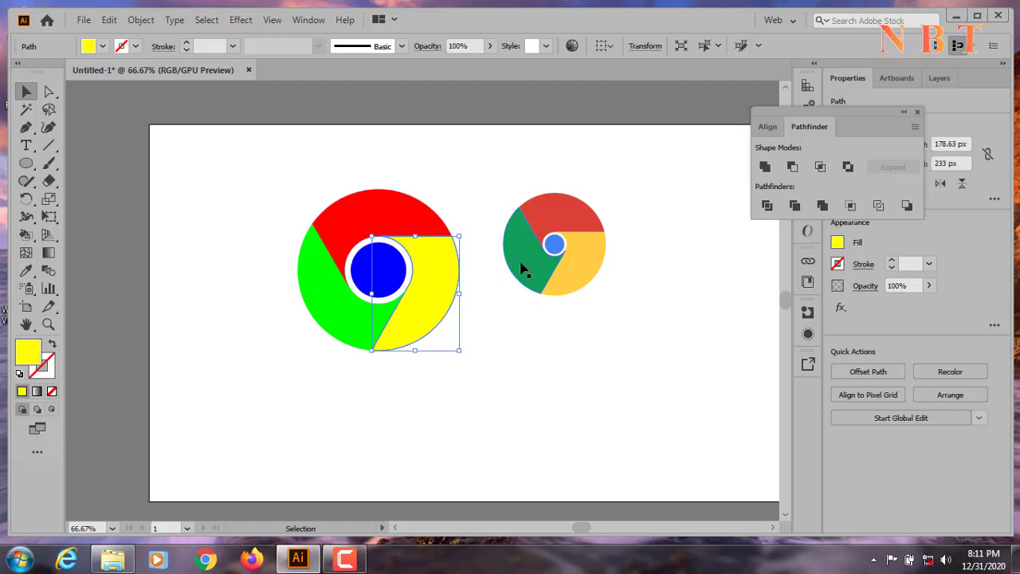
pyautogui.click(238, 206)
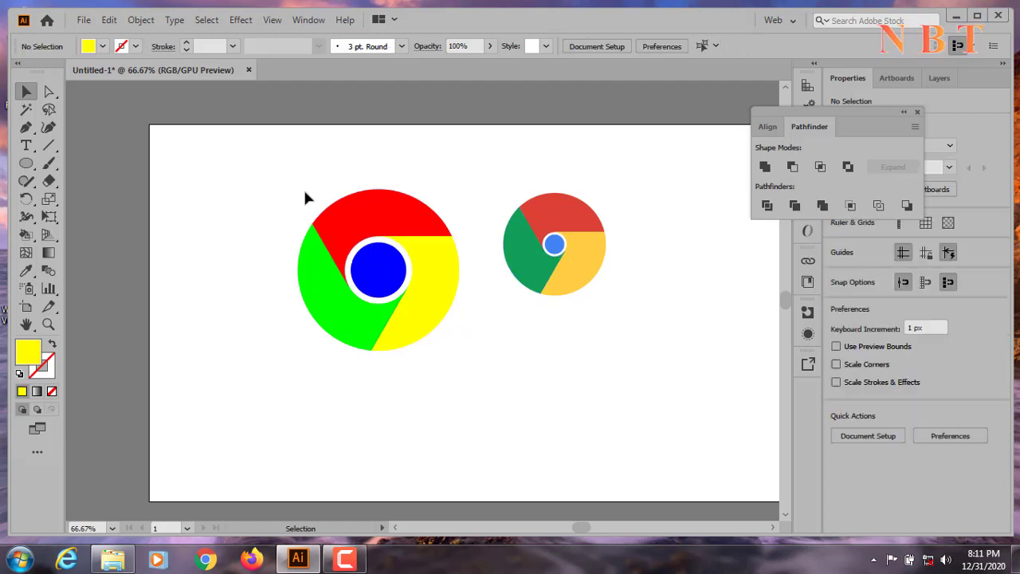
# Recolour the red upper segment with the red sampled from the reference logo using the Eyedropper.
pyautogui.click(371, 216)
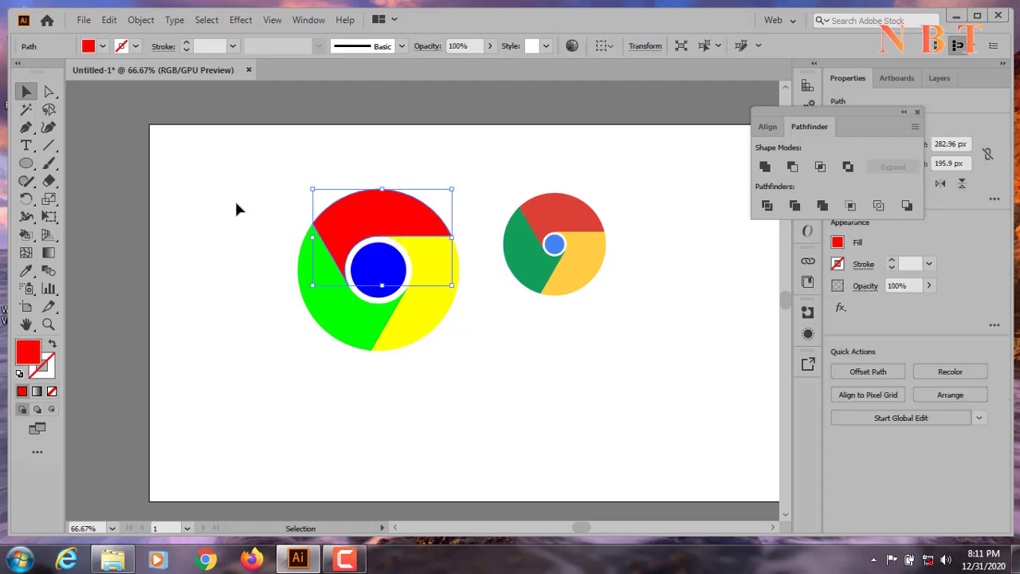
pyautogui.click(27, 272)
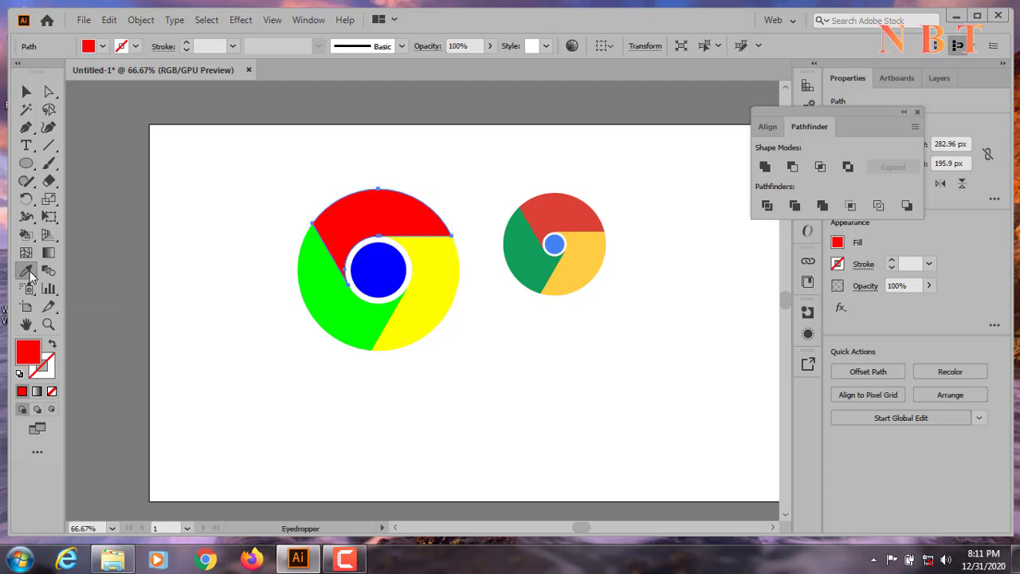
pyautogui.click(567, 207)
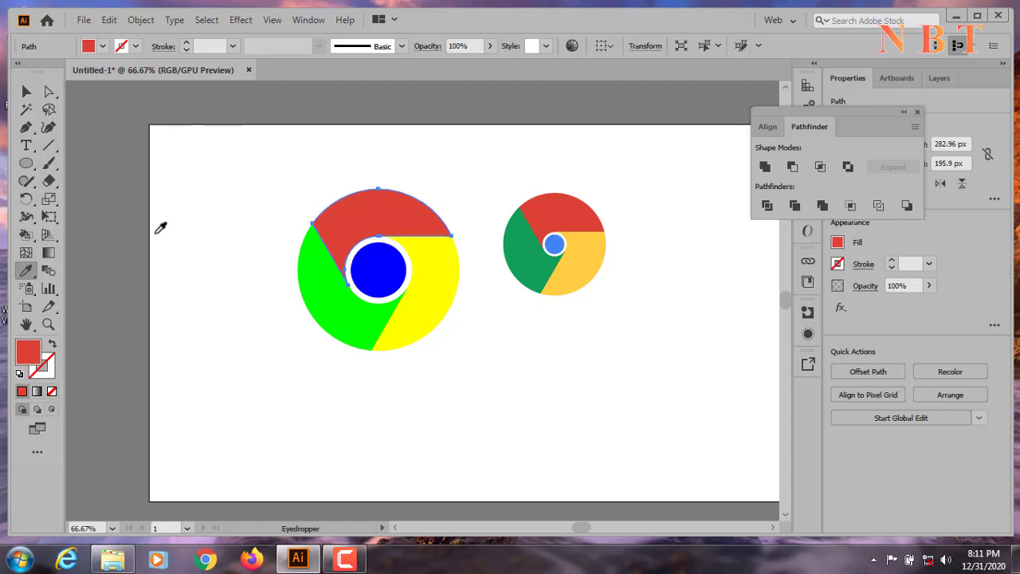
pyautogui.click(27, 91)
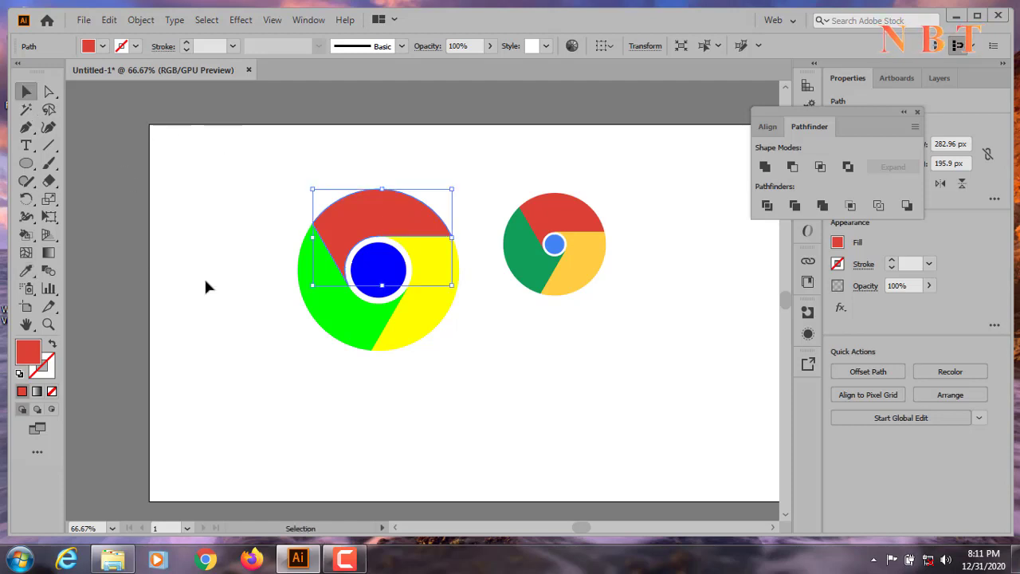
# Recolour the lower-left segment with the green sampled from the reference logo and deselect it.
pyautogui.click(352, 317)
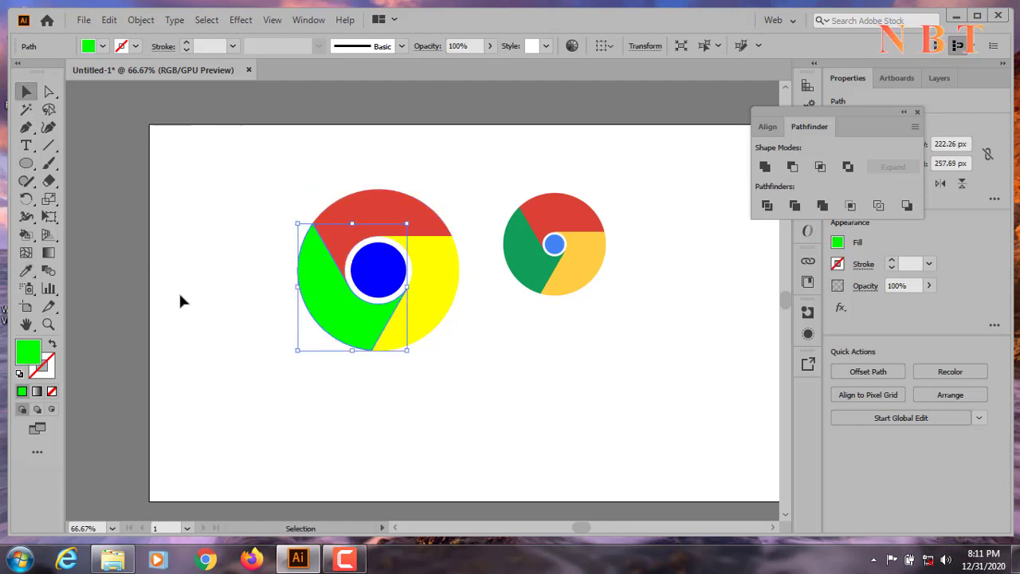
pyautogui.click(26, 271)
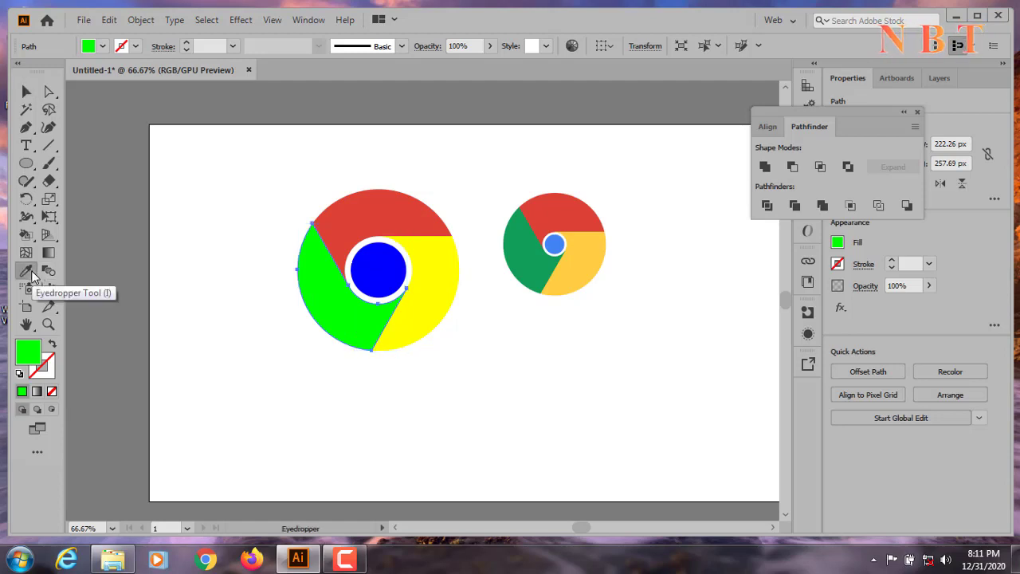
pyautogui.click(532, 243)
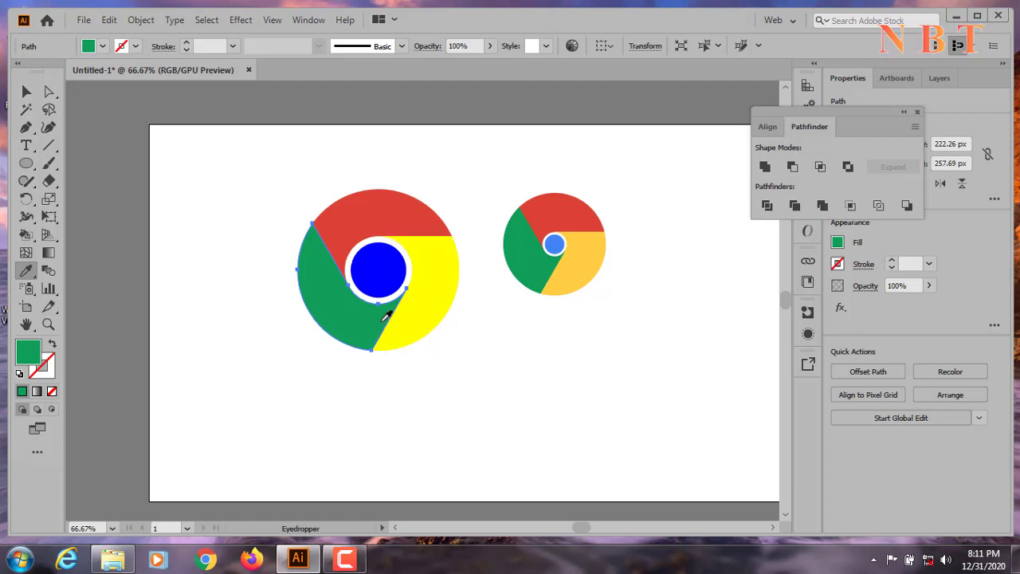
pyautogui.click(27, 92)
pyautogui.click(194, 206)
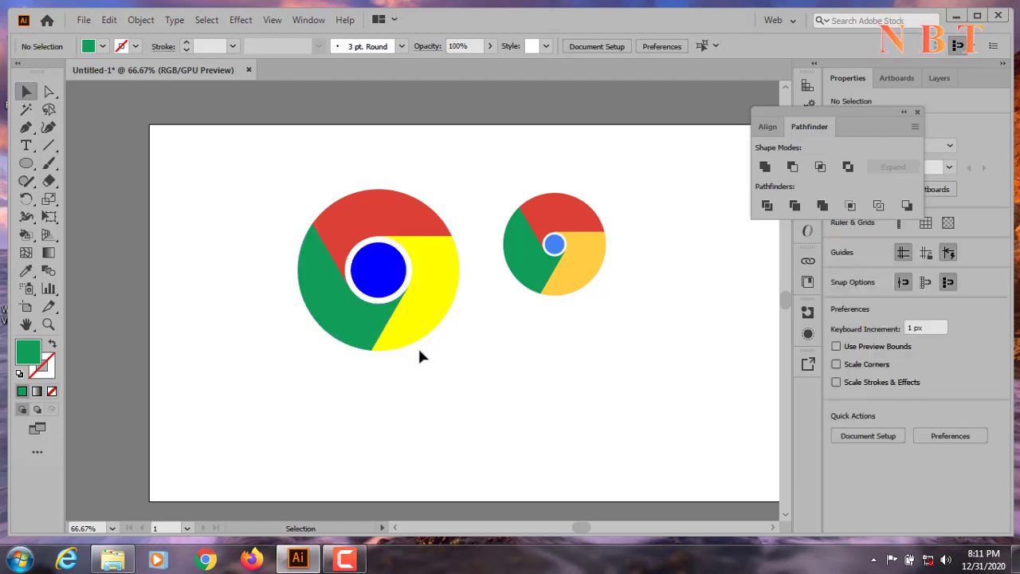
# Recolour the bright yellow segment with the amber yellow sampled from the reference logo using the Eyedropper, and deselect it.
pyautogui.click(438, 296)
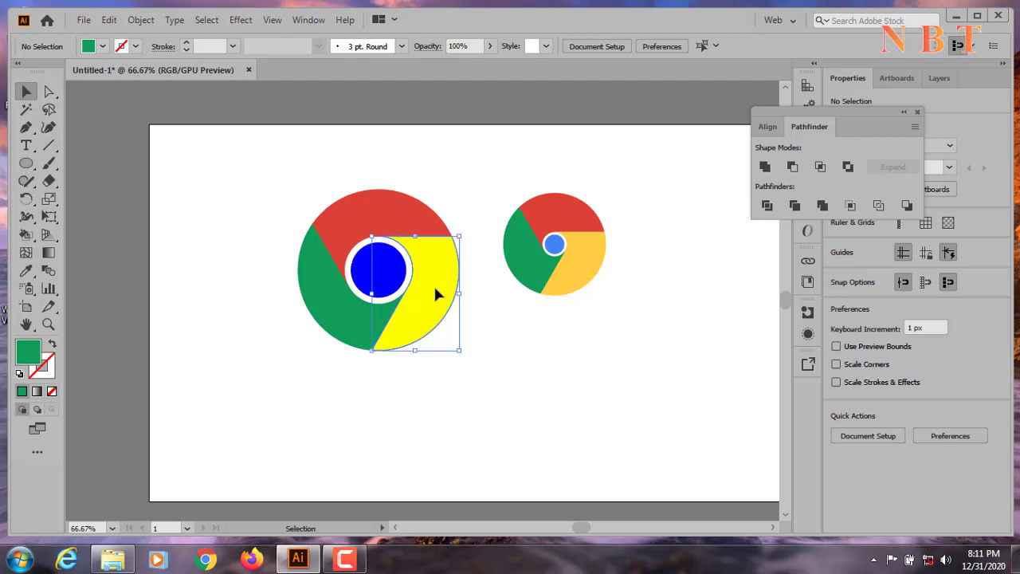
pyautogui.click(26, 270)
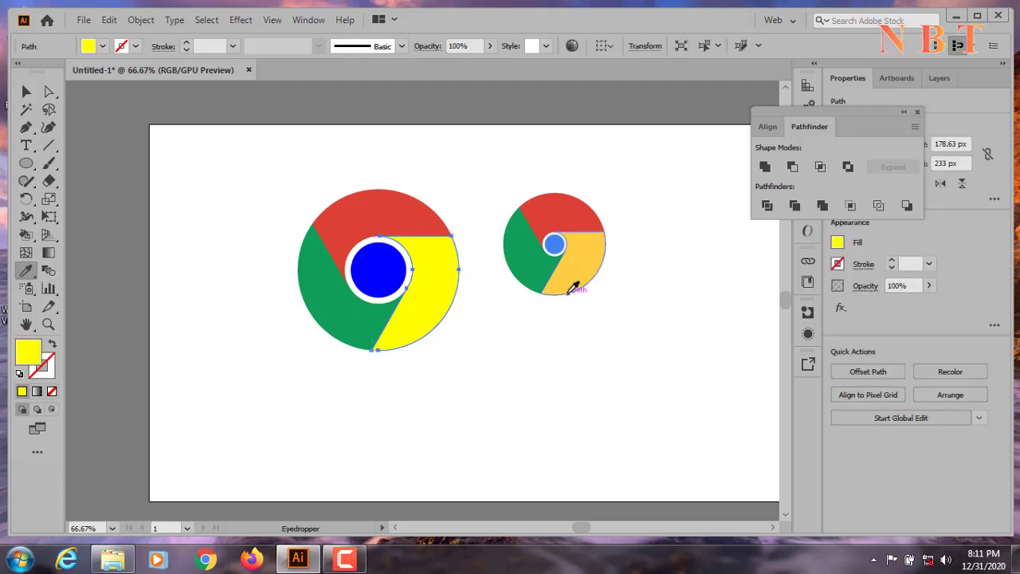
pyautogui.click(583, 259)
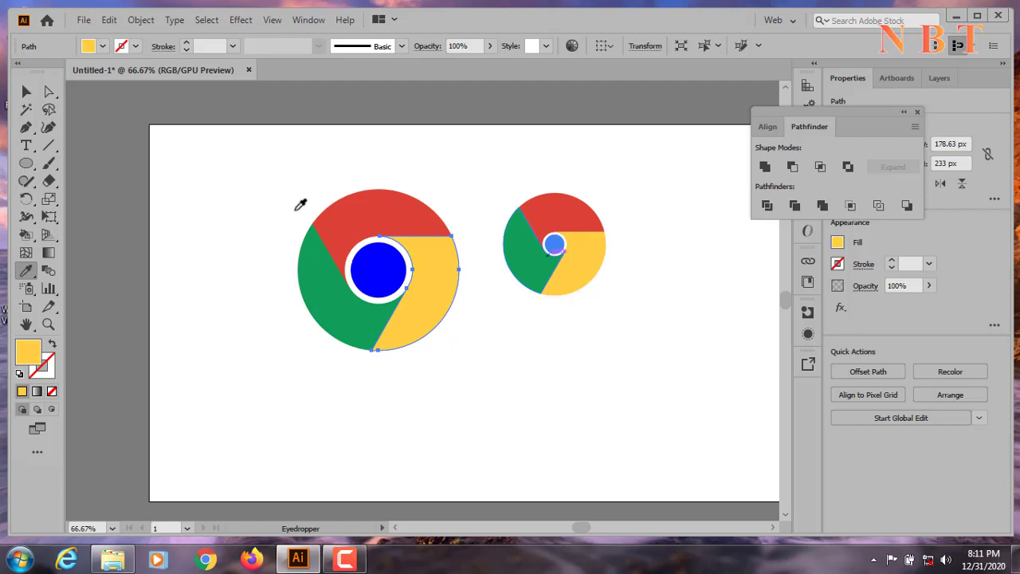
pyautogui.click(26, 91)
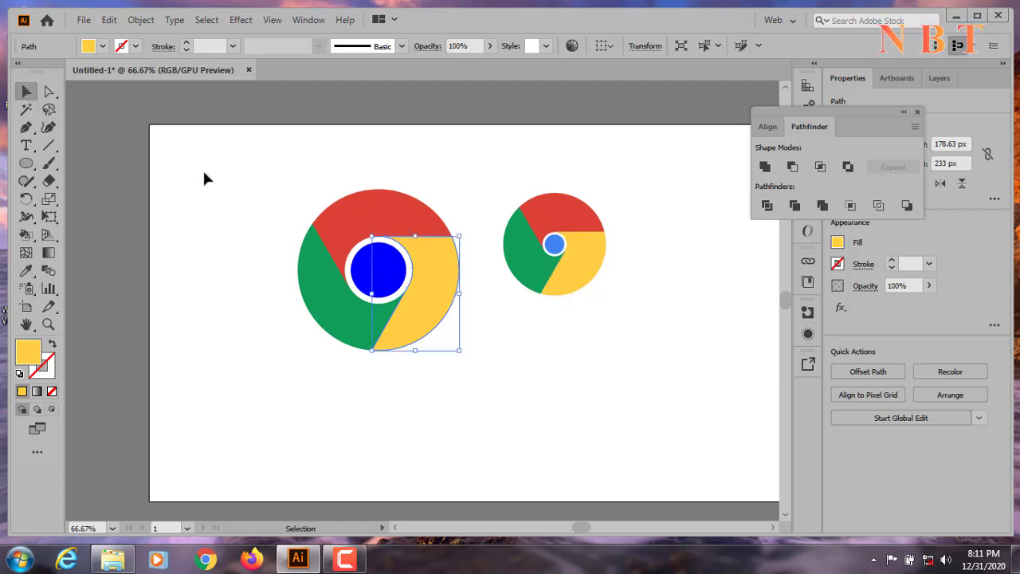
pyautogui.click(227, 251)
# Recolour the central blue circle with the lighter blue sampled from the reference logo's centre, and deselect it.
pyautogui.click(389, 272)
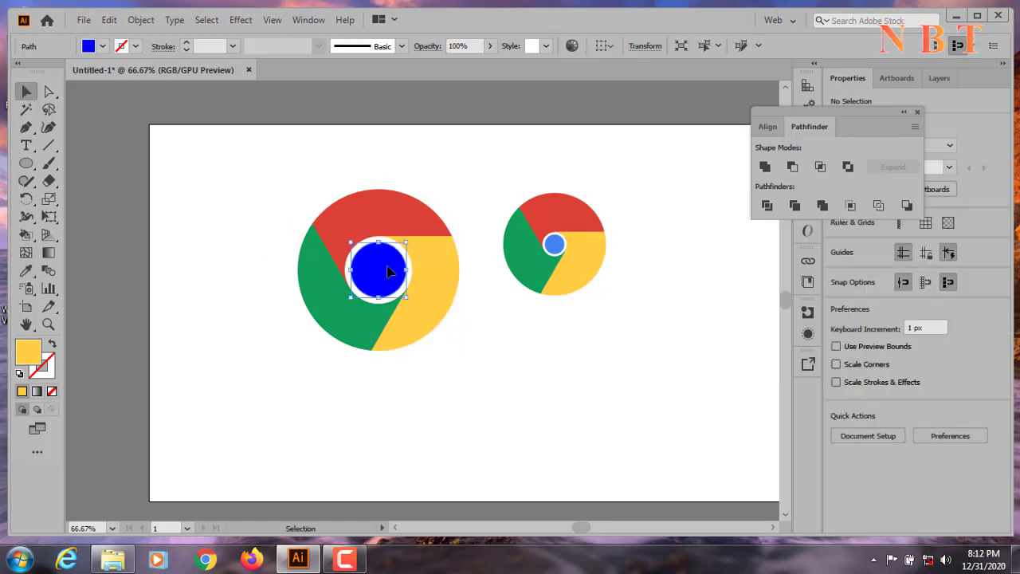
pyautogui.click(27, 272)
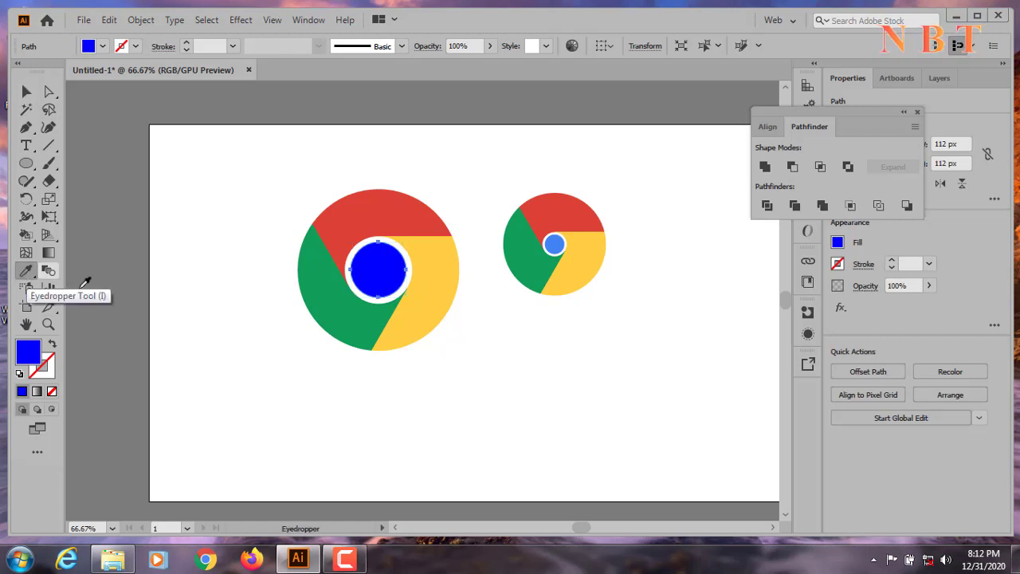
pyautogui.click(556, 243)
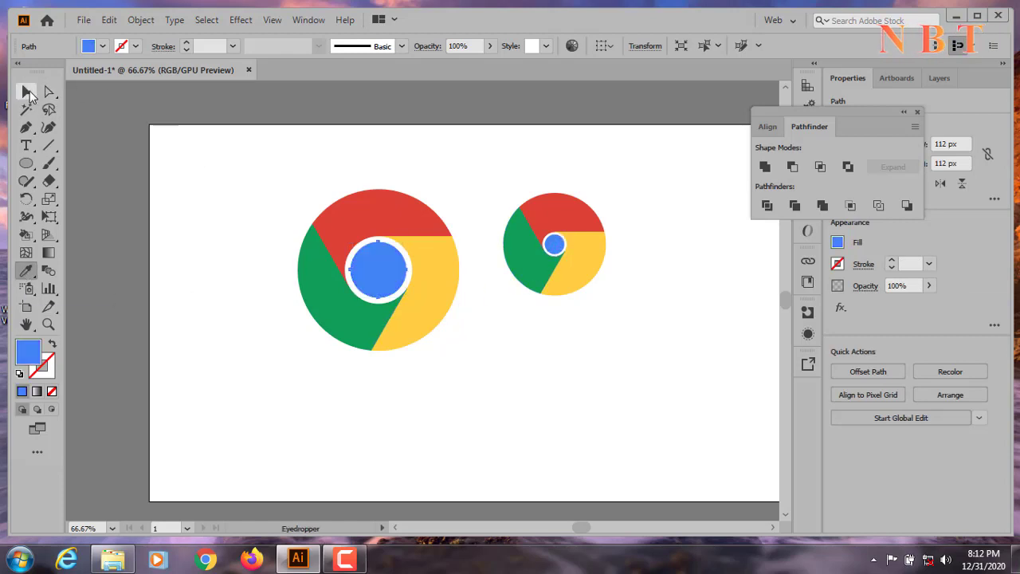
pyautogui.click(26, 92)
pyautogui.click(231, 164)
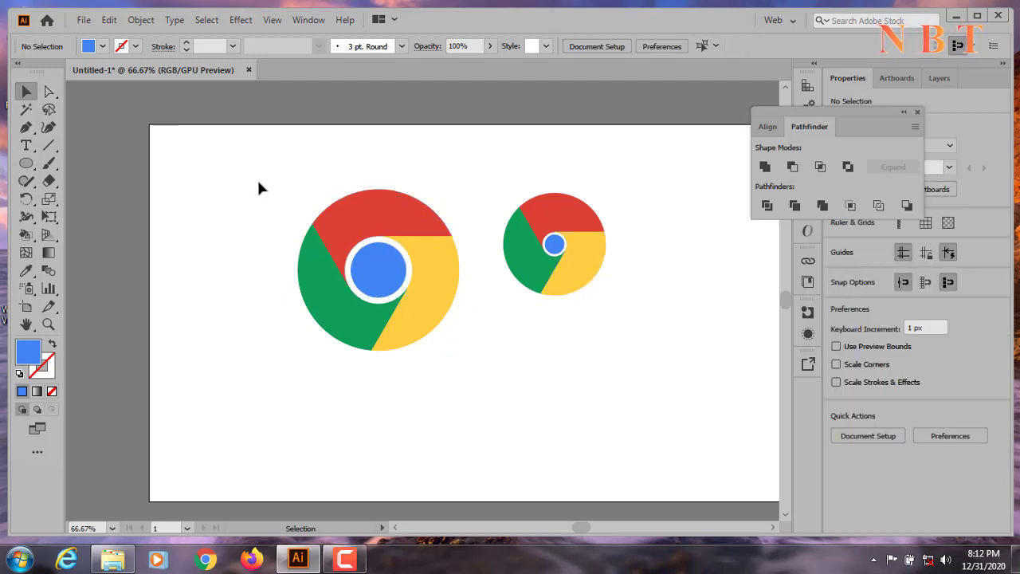
# Group all parts of the large recreated logo into one object and deselect it.
pyautogui.moveTo(254, 167); pyautogui.dragTo(478, 385)
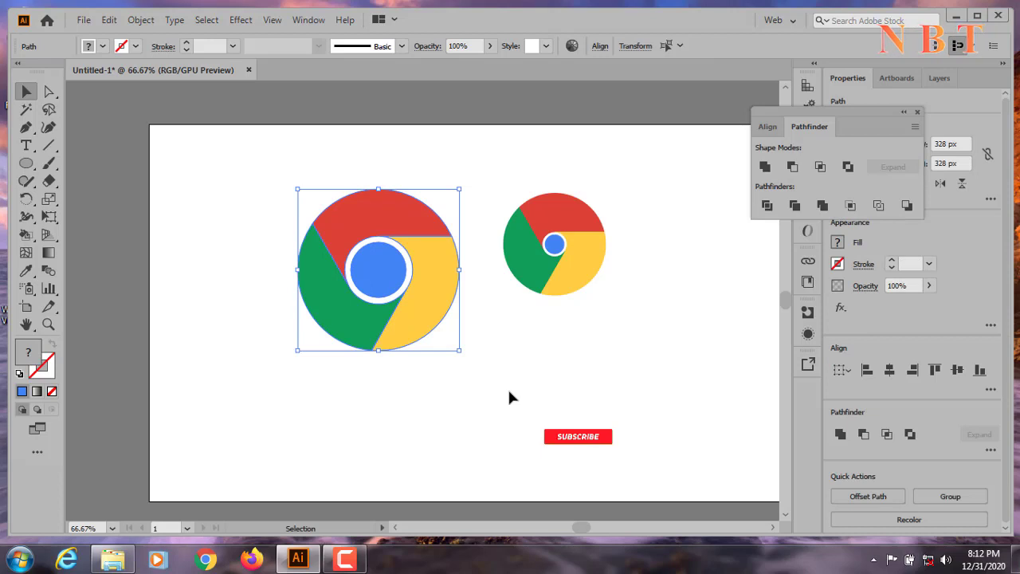
pyautogui.rightClick(406, 243)
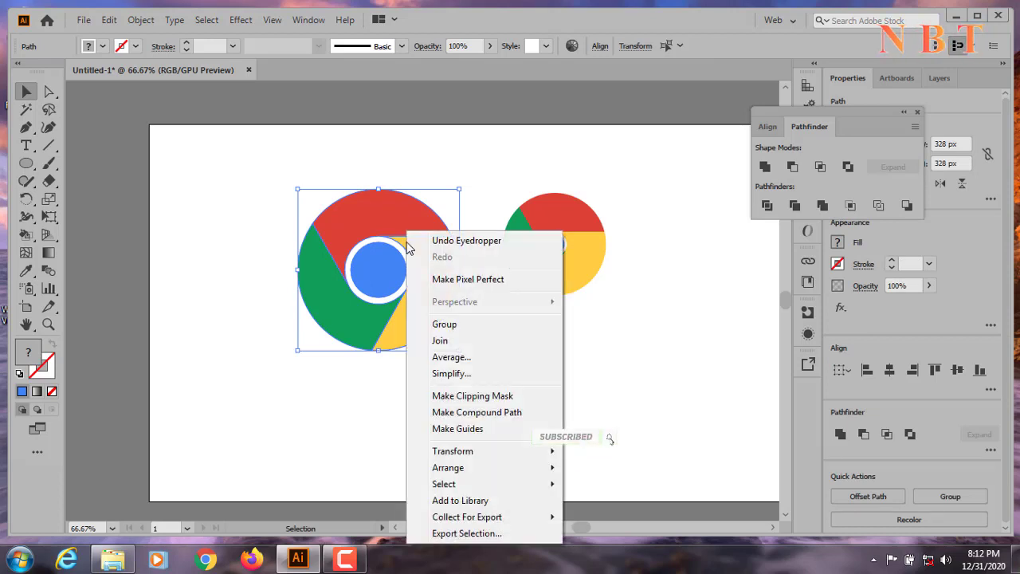
pyautogui.click(458, 325)
pyautogui.click(552, 328)
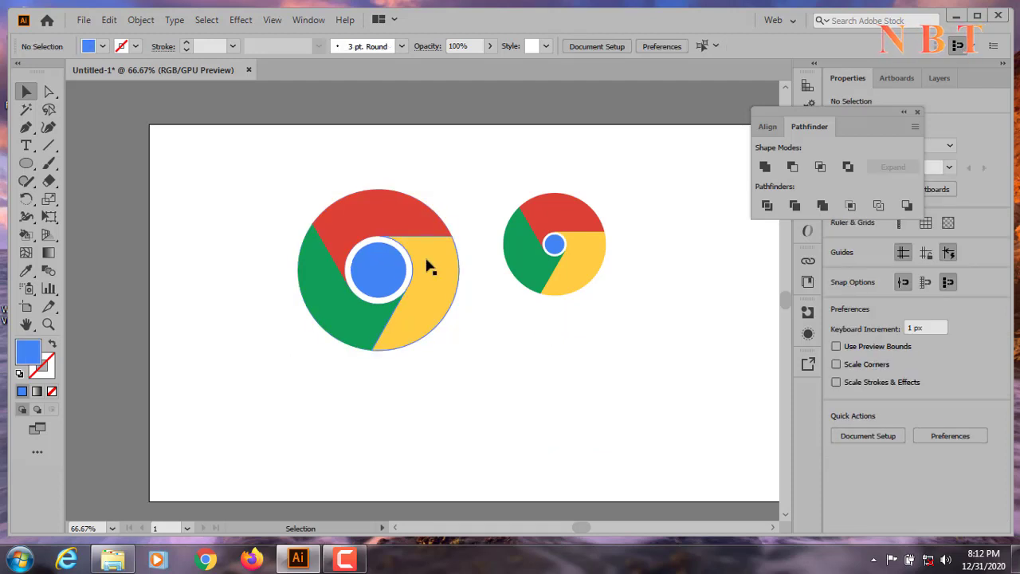
# Reposition the grouped large logo and the small reference logo so they sit farther apart on the artboard.
pyautogui.moveTo(456, 247); pyautogui.dragTo(364, 216)
pyautogui.click(468, 303)
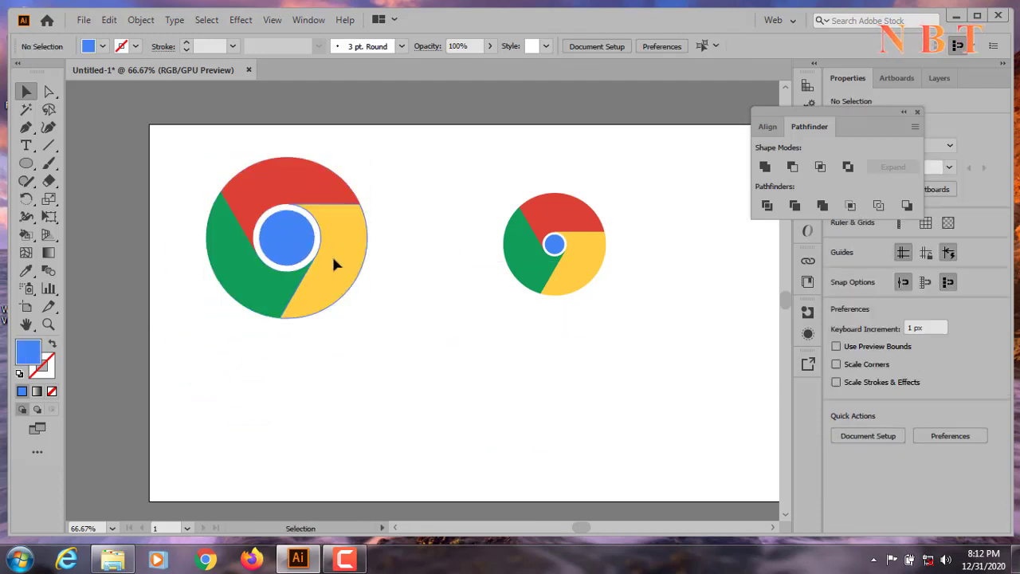
pyautogui.moveTo(325, 250); pyautogui.dragTo(416, 285)
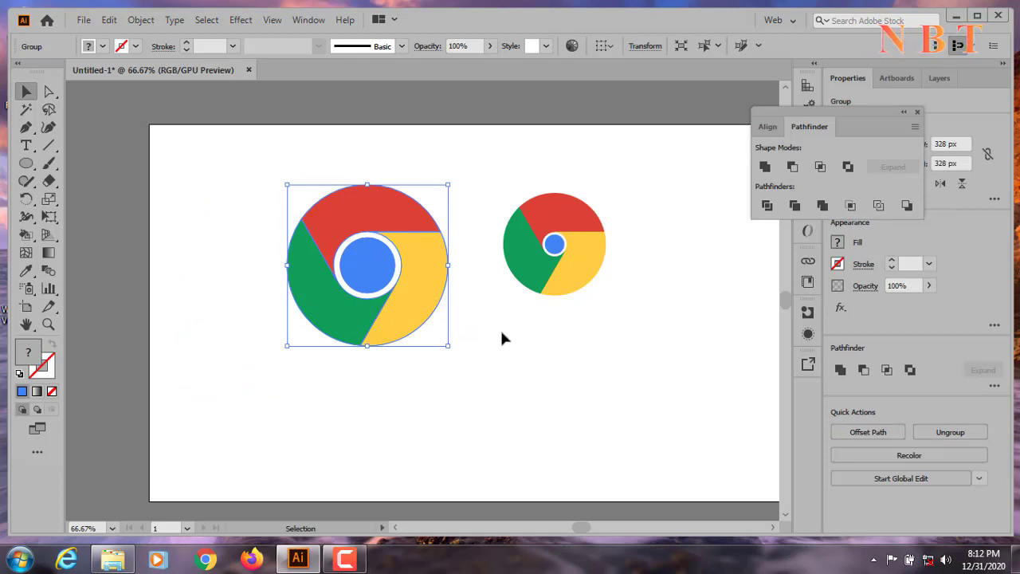
pyautogui.moveTo(548, 248); pyautogui.dragTo(596, 221)
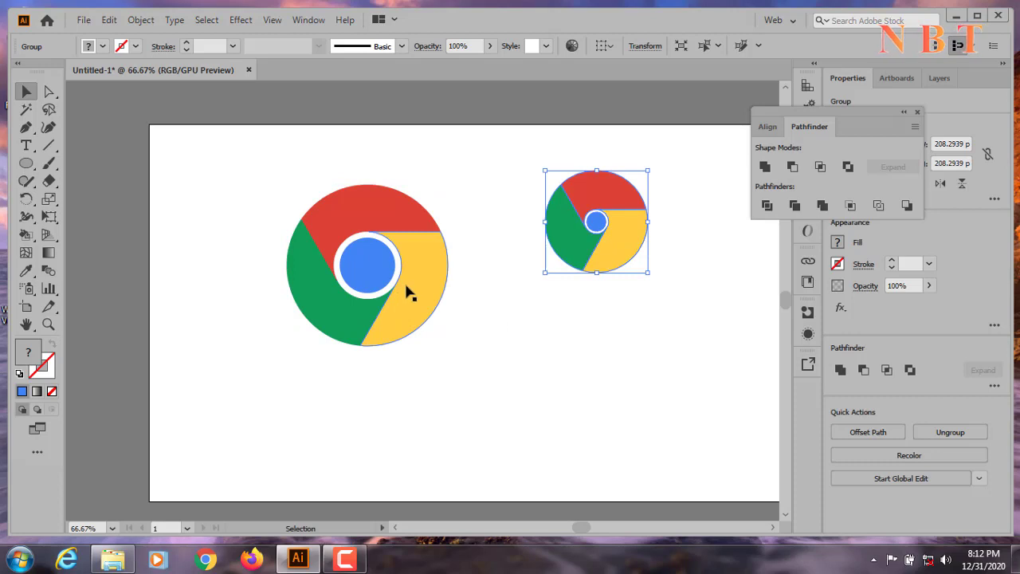
pyautogui.moveTo(406, 289); pyautogui.dragTo(380, 305)
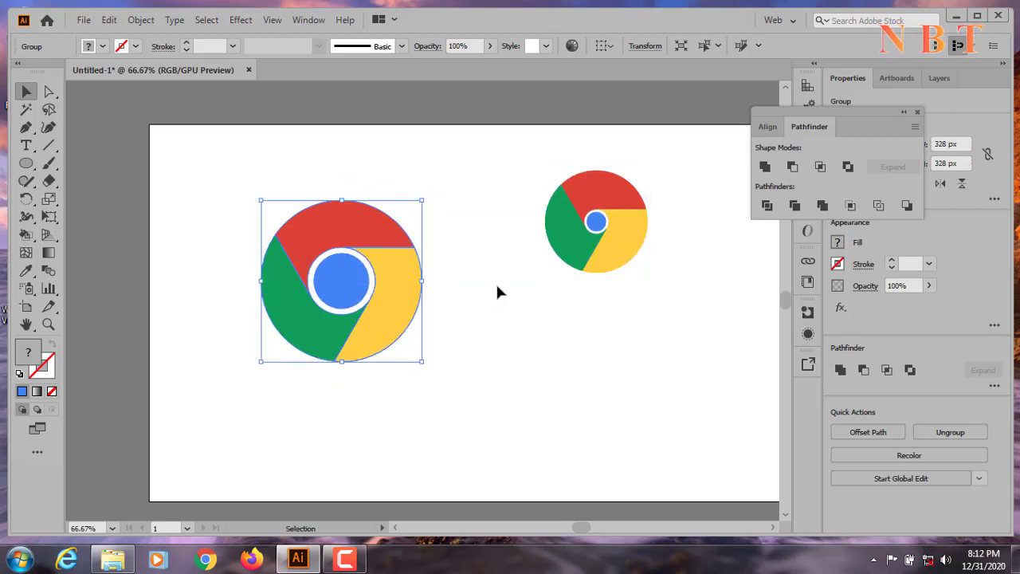